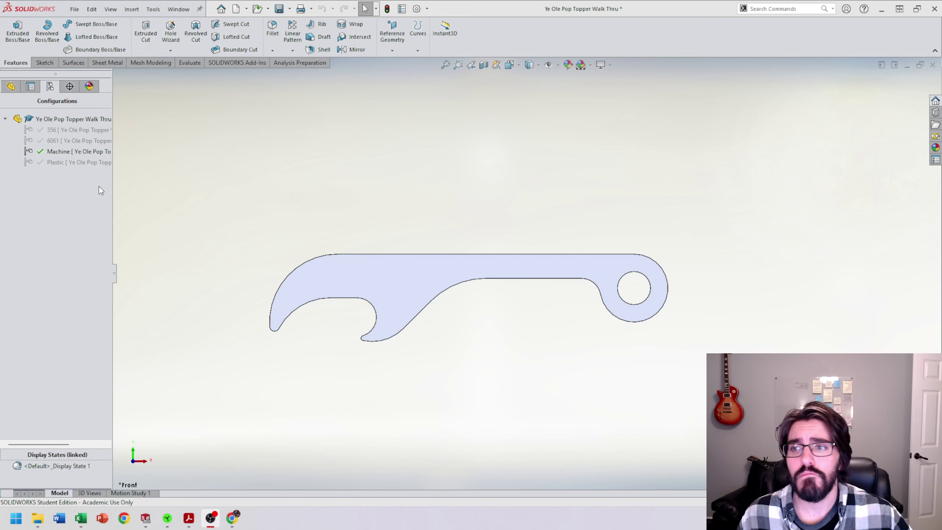
Activate the Plastic configuration and enable the SOLIDWORKS Simulation add-in with its commands showing.
{"action": "double_click", "coordinate": [61, 164]}
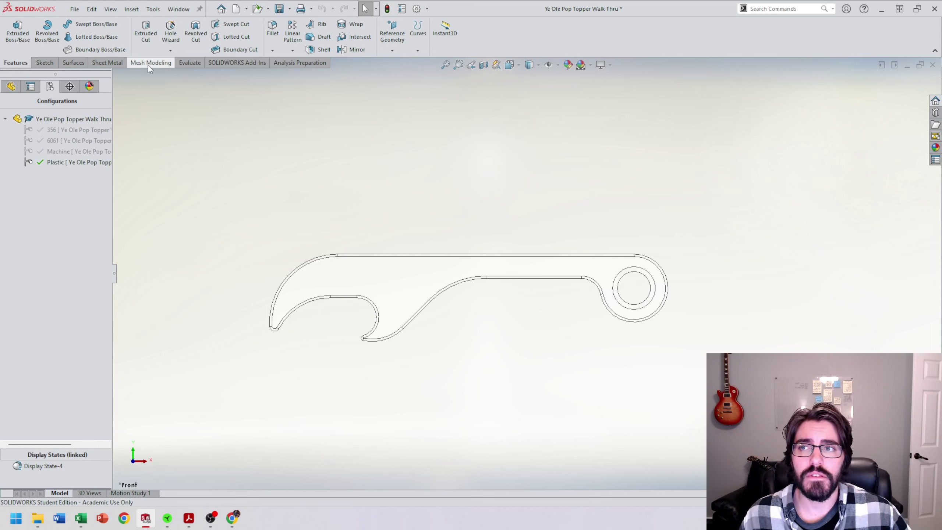
{"action": "left_click", "coordinate": [240, 67]}
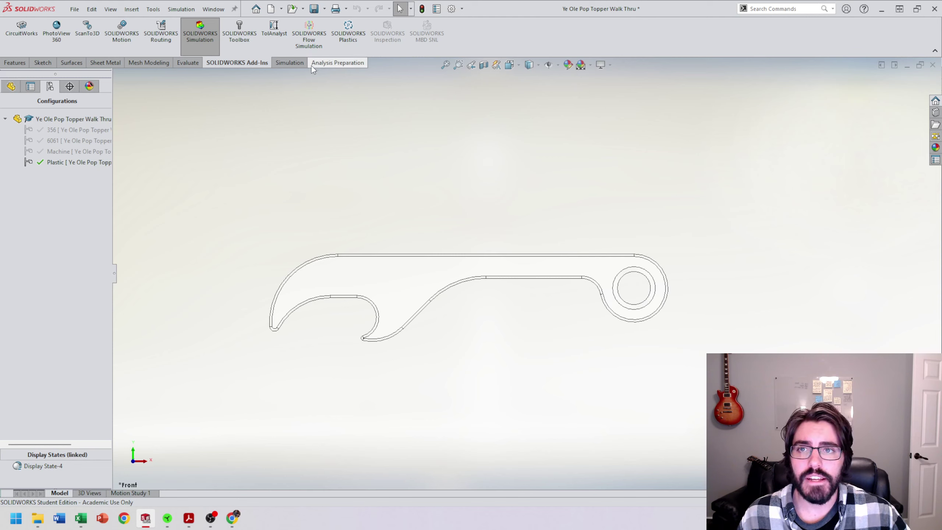
{"action": "left_click", "coordinate": [285, 65]}
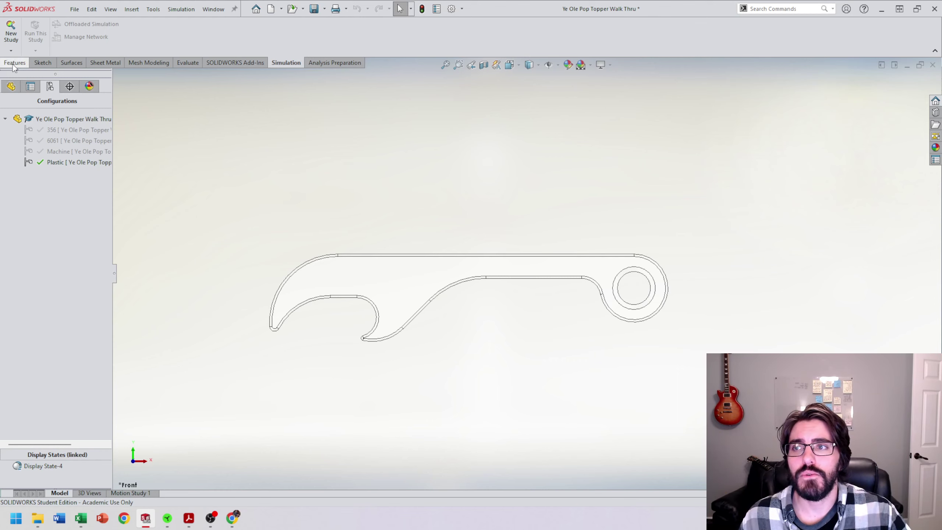
Create a new static simulation study named Plastic.
{"action": "left_click", "coordinate": [11, 36]}
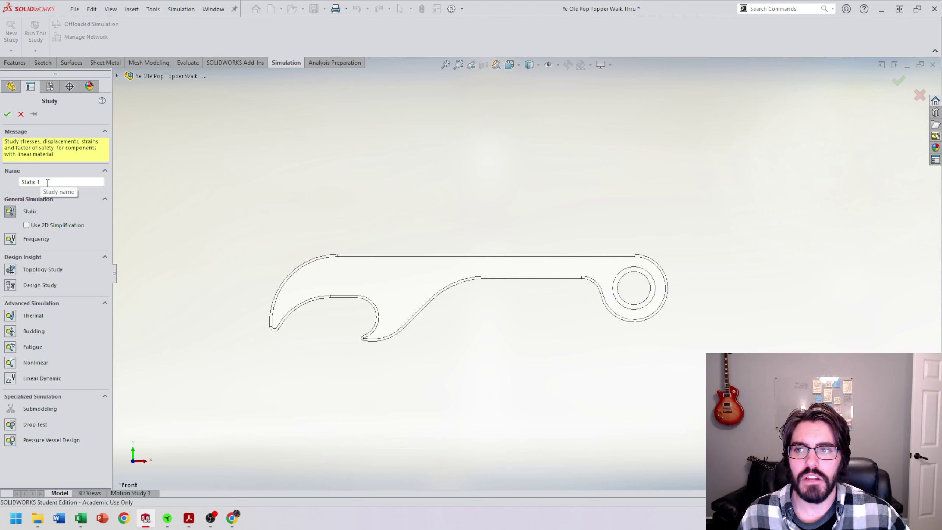
{"action": "left_click_drag", "start_coordinate": [47, 182], "coordinate": [2, 191]}
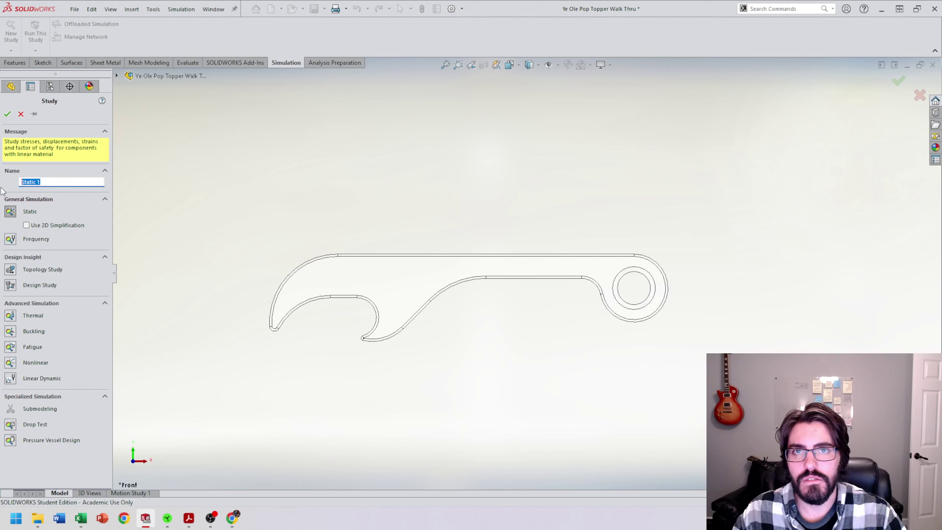
{"action": "type", "text": "Plastic"}
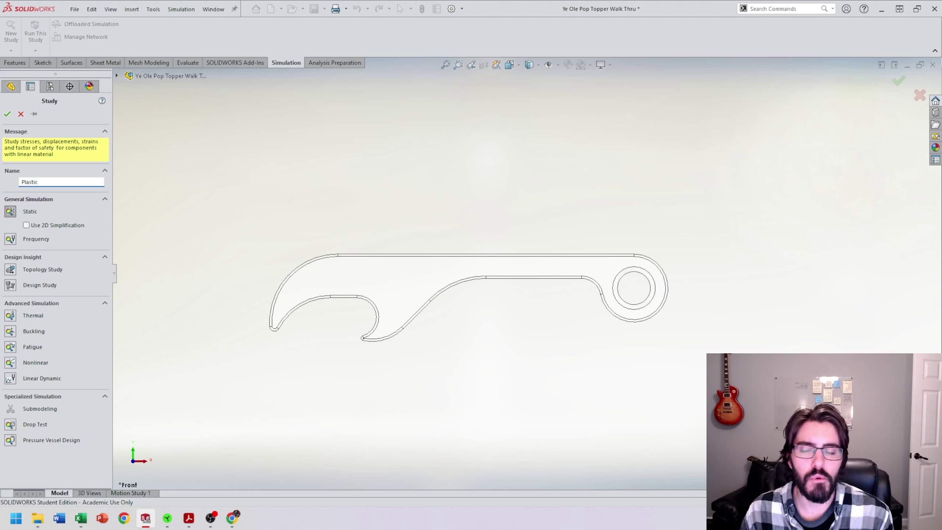
{"action": "left_click", "coordinate": [7, 114]}
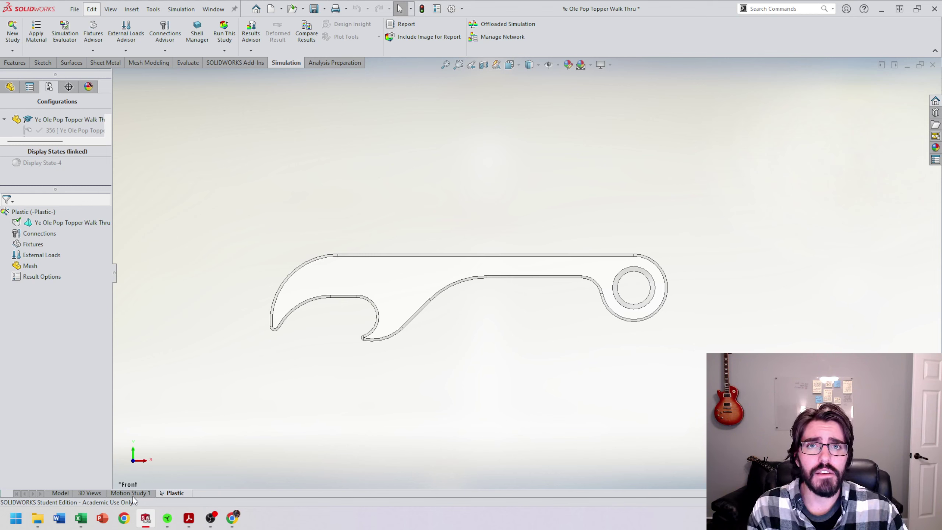
Review the part's feature tree, assigned material and configuration list, and return to the Plastic study.
{"action": "left_click", "coordinate": [54, 493]}
{"action": "left_click", "coordinate": [11, 86]}
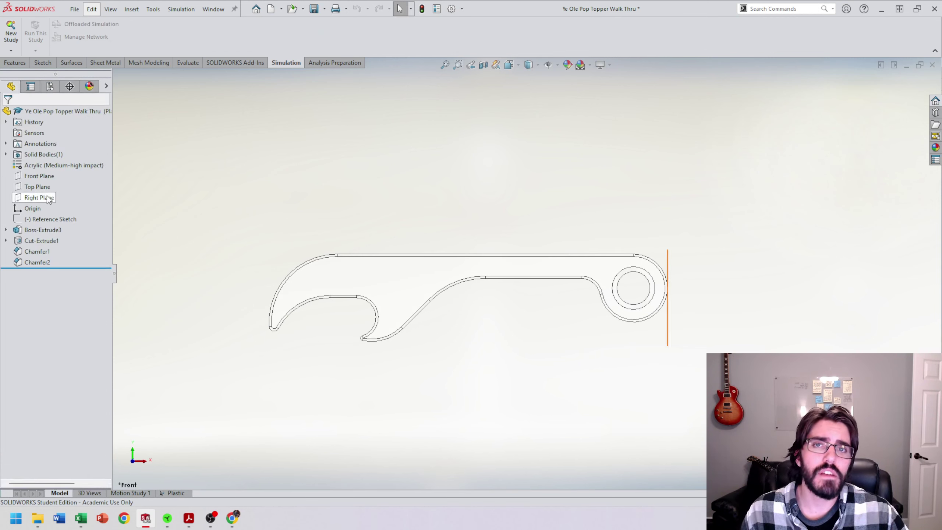
{"action": "left_click", "coordinate": [174, 493]}
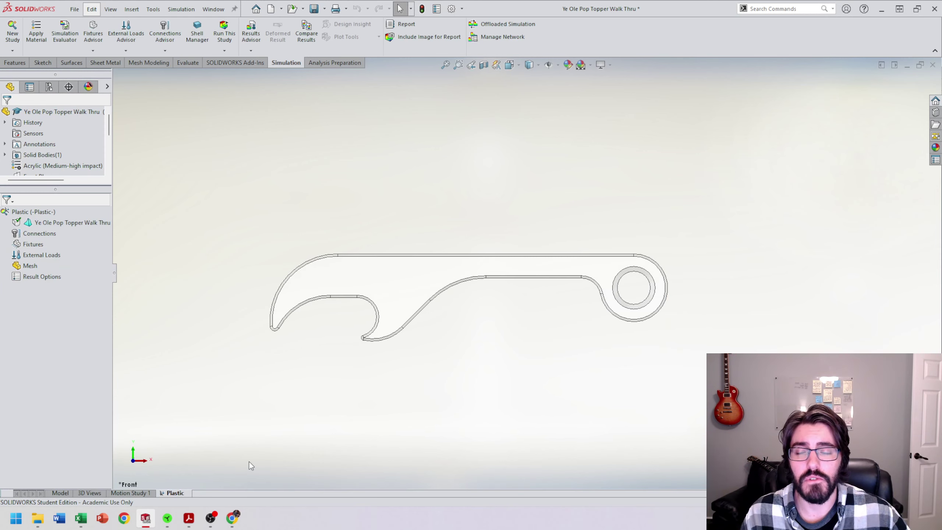
{"action": "left_click", "coordinate": [61, 493]}
{"action": "left_click", "coordinate": [49, 86]}
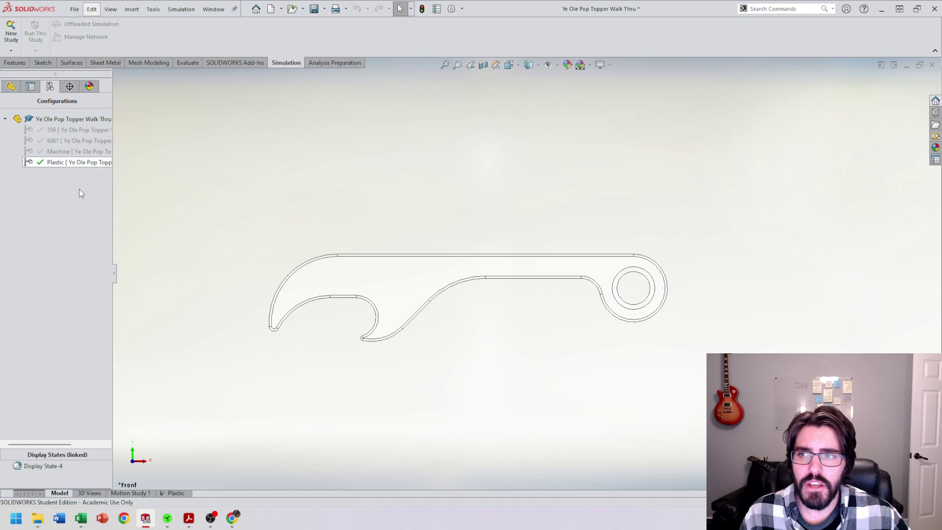
{"action": "left_click", "coordinate": [175, 492]}
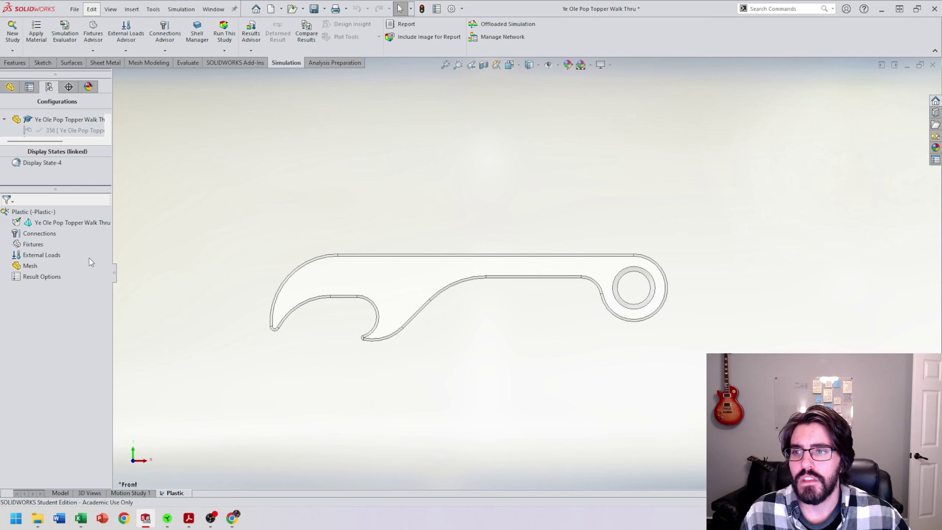
Add a Fixed Geometry fixture to the flat inner face of the opener's mouth.
{"action": "right_click", "coordinate": [36, 248]}
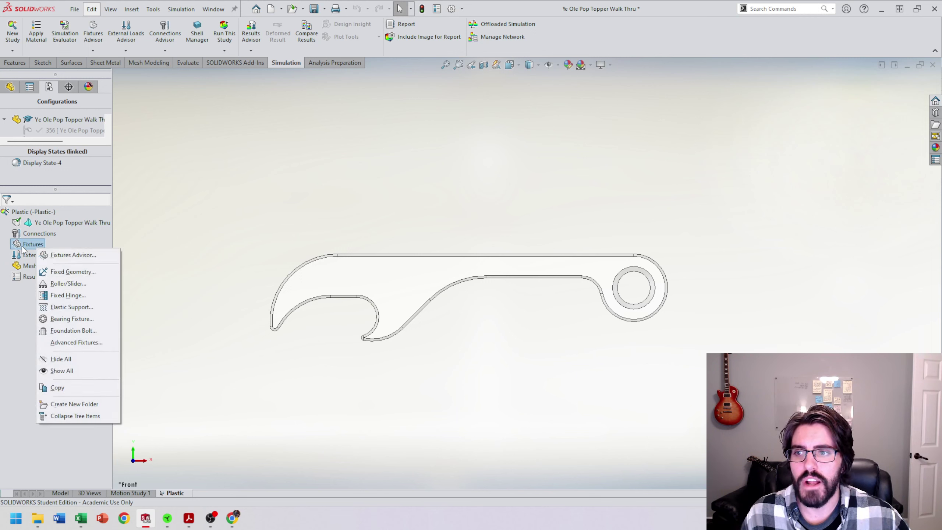
{"action": "left_click", "coordinate": [68, 276]}
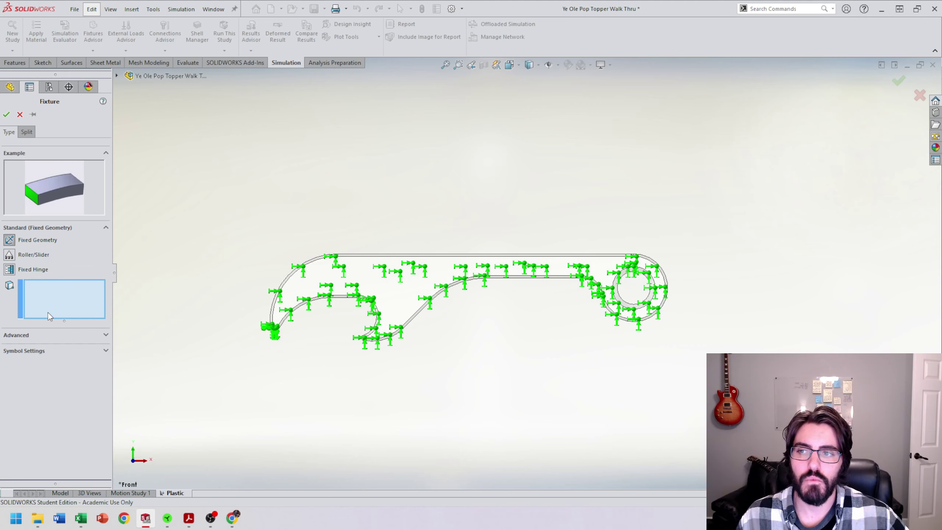
{"action": "middle_click_drag", "start_coordinate": [389, 391], "coordinate": [397, 341]}
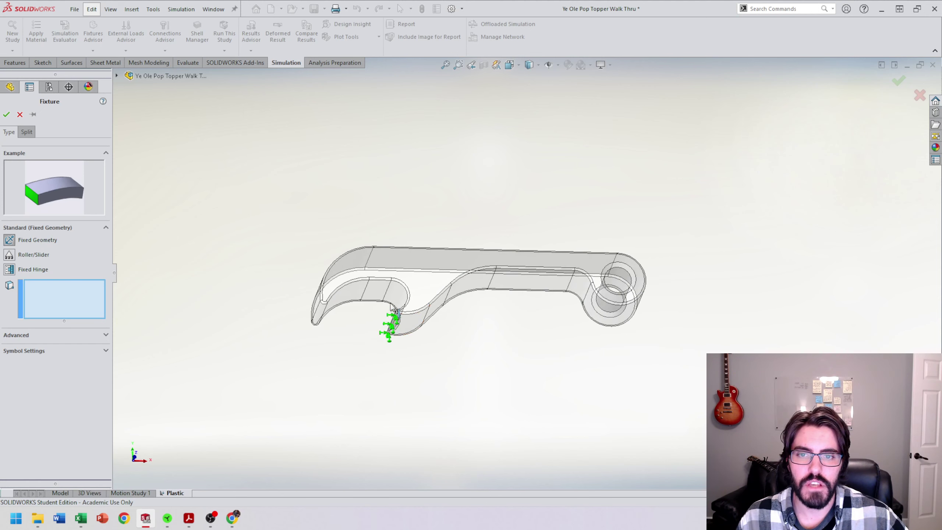
{"action": "left_click", "coordinate": [382, 291]}
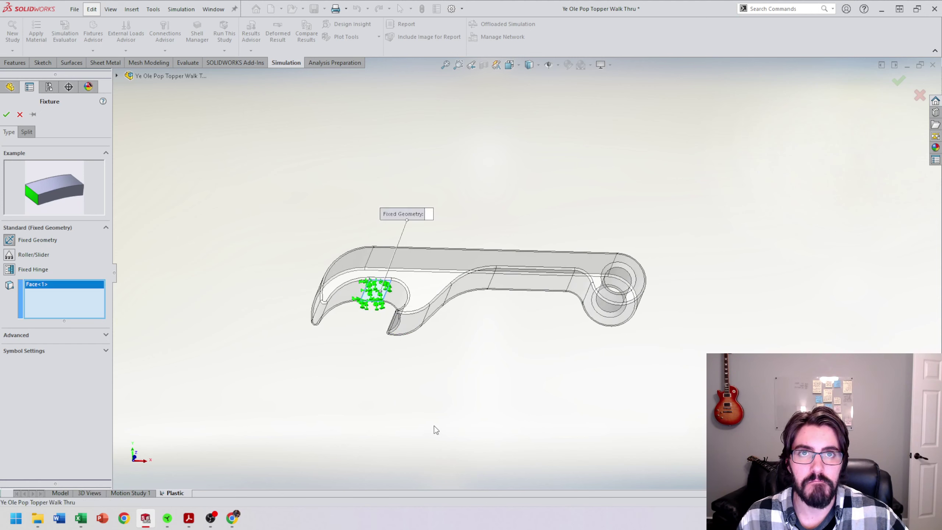
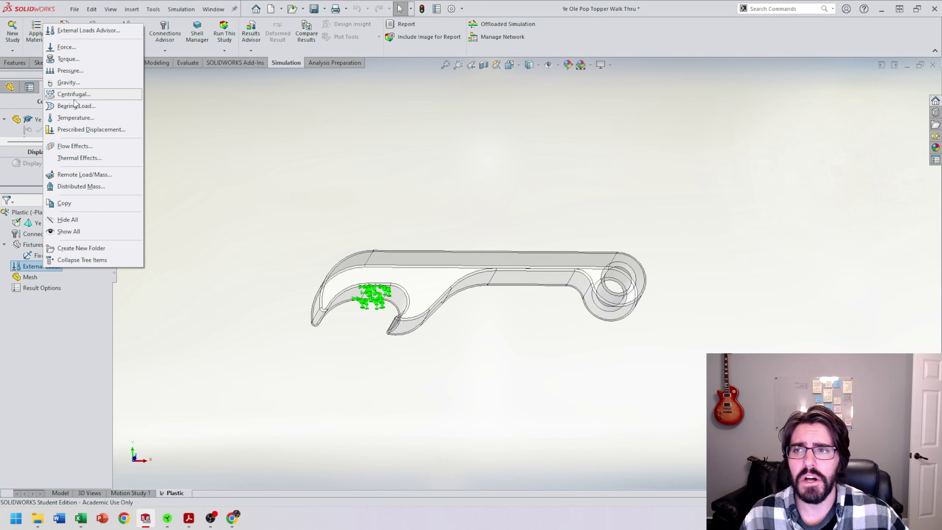
Start a normal force load using English (IPS) units with a value of 50 lbf.
{"action": "left_click", "coordinate": [73, 55]}
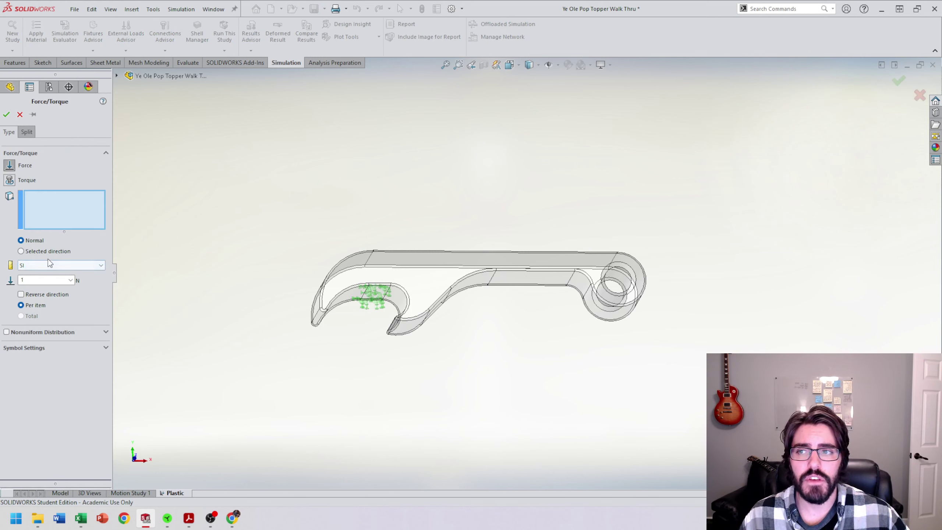
{"action": "left_click", "coordinate": [101, 265]}
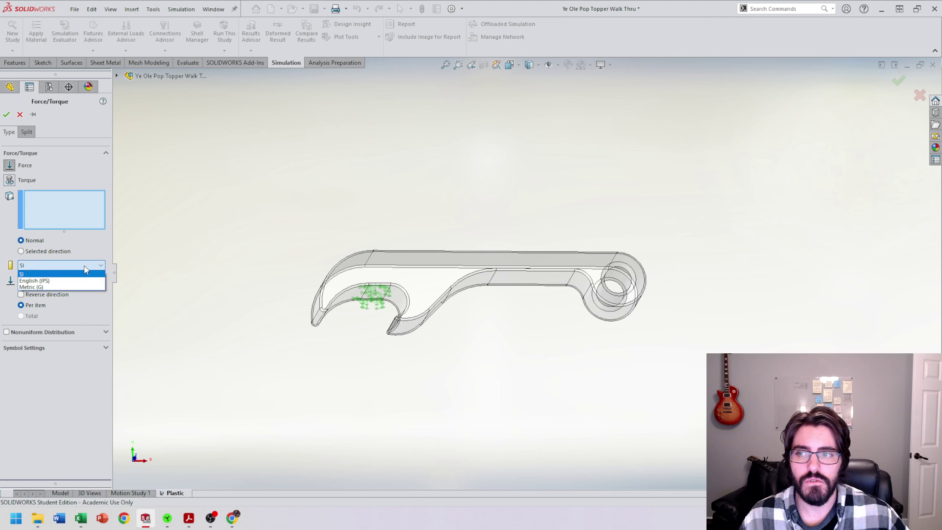
{"action": "left_click", "coordinate": [37, 279]}
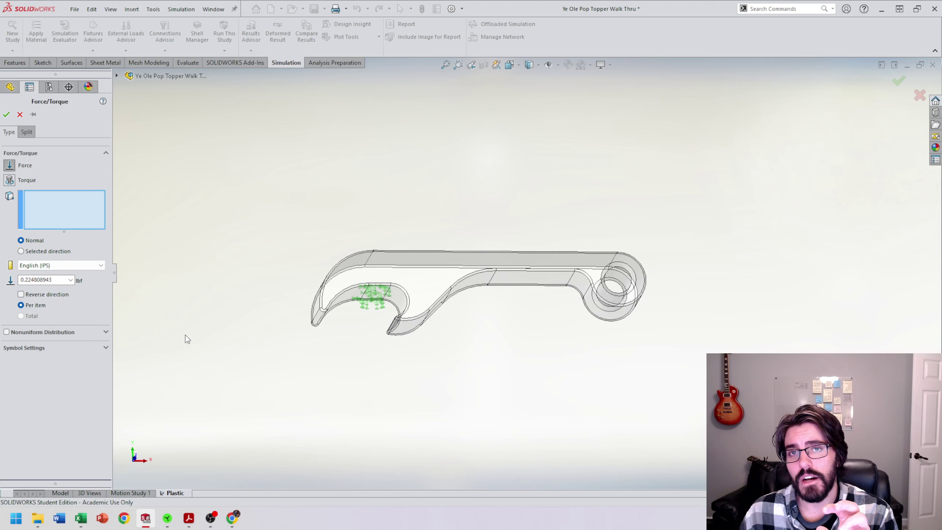
{"action": "left_click", "coordinate": [47, 279]}
{"action": "type", "text": "50"}
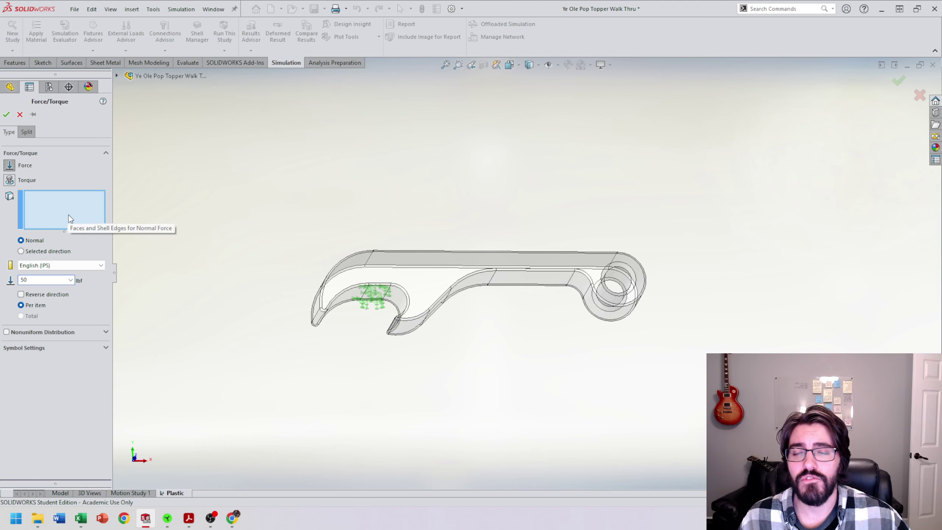
Apply the force to the flat underside face of the handle.
{"action": "middle_click_drag", "start_coordinate": [327, 262], "coordinate": [334, 278]}
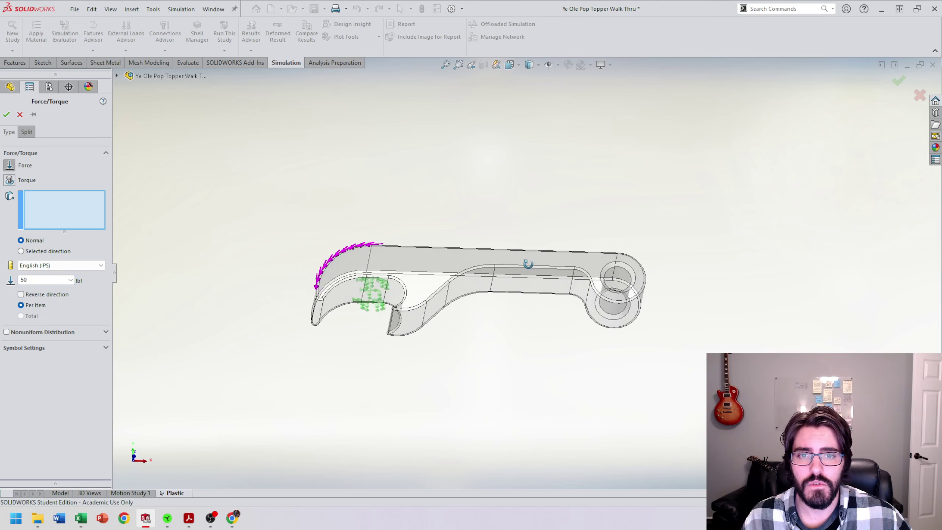
{"action": "left_click", "coordinate": [535, 288]}
{"action": "scroll", "coordinate": [539, 308], "scroll_direction": "down", "scroll_amount": 4}
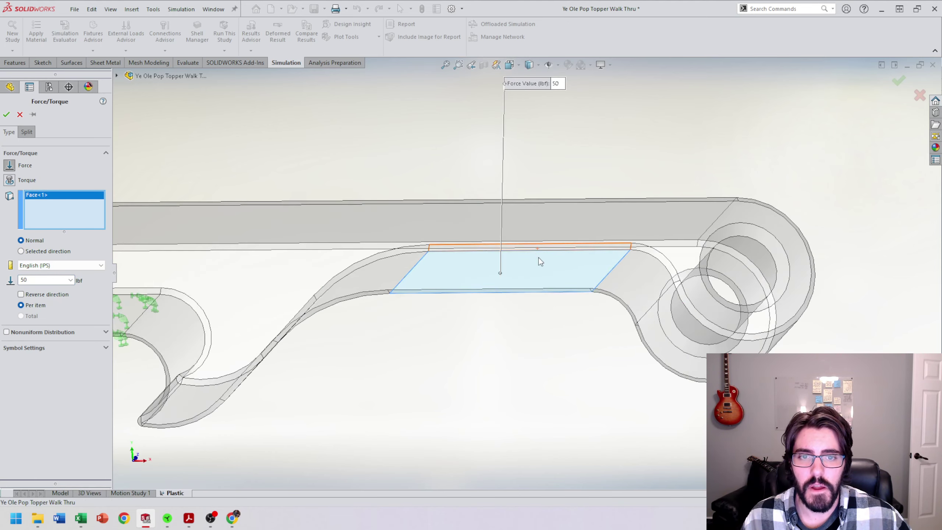
{"action": "scroll", "coordinate": [538, 289], "scroll_direction": "up", "scroll_amount": 3}
{"action": "middle_click_drag", "start_coordinate": [561, 293], "coordinate": [557, 315]}
{"action": "scroll", "coordinate": [572, 293], "scroll_direction": "down", "scroll_amount": 3}
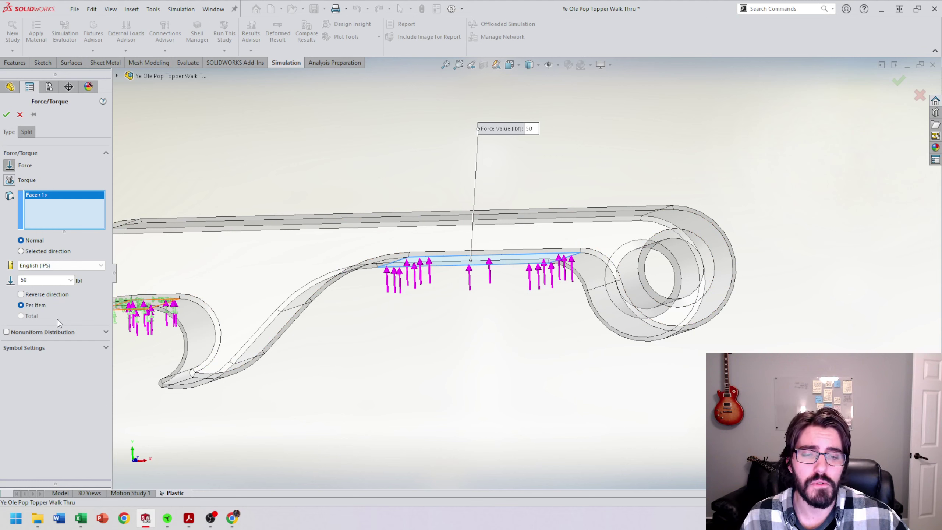
{"action": "left_click", "coordinate": [200, 322]}
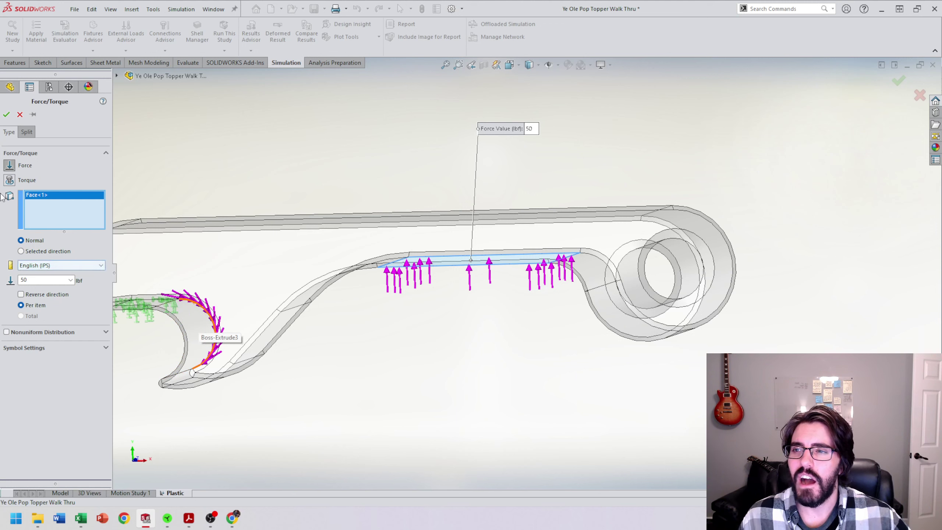
{"action": "left_click", "coordinate": [6, 115]}
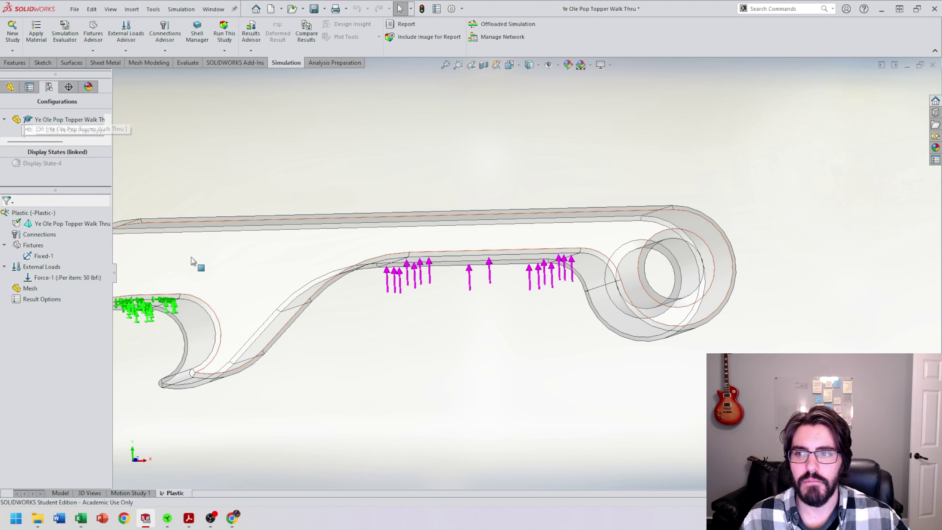
Start creating the study's mesh, set the mesh density to its finest level and enable the mesh parameters.
{"action": "key", "text": "f"}
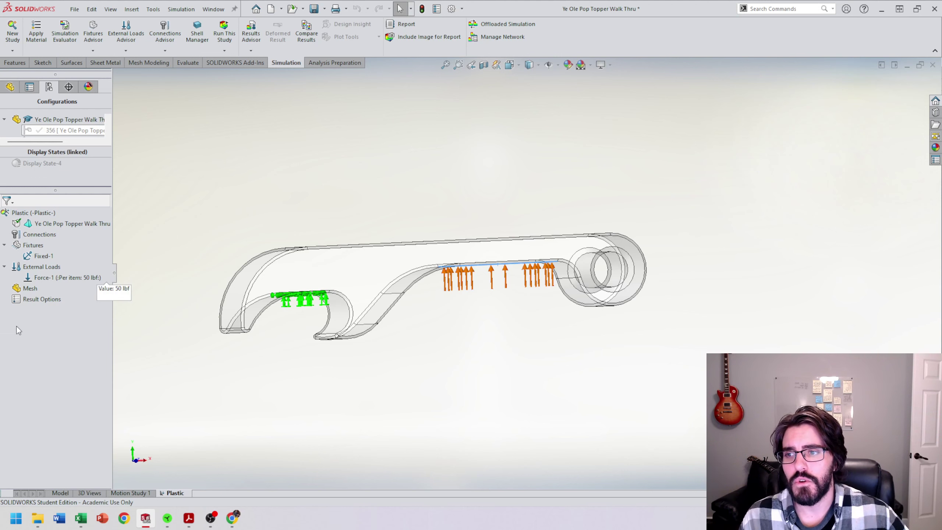
{"action": "right_click", "coordinate": [27, 292]}
{"action": "left_click", "coordinate": [58, 325]}
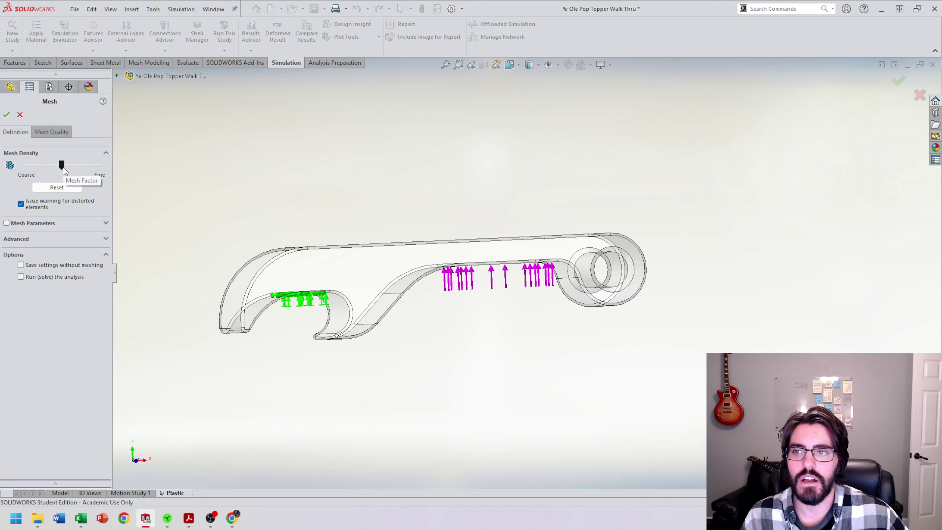
{"action": "left_click_drag", "start_coordinate": [63, 168], "coordinate": [118, 166]}
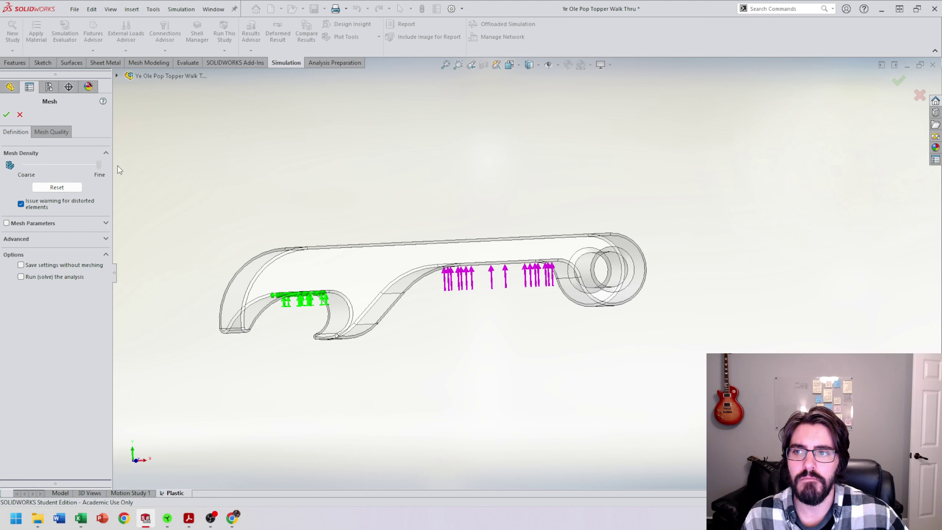
{"action": "left_click", "coordinate": [23, 224]}
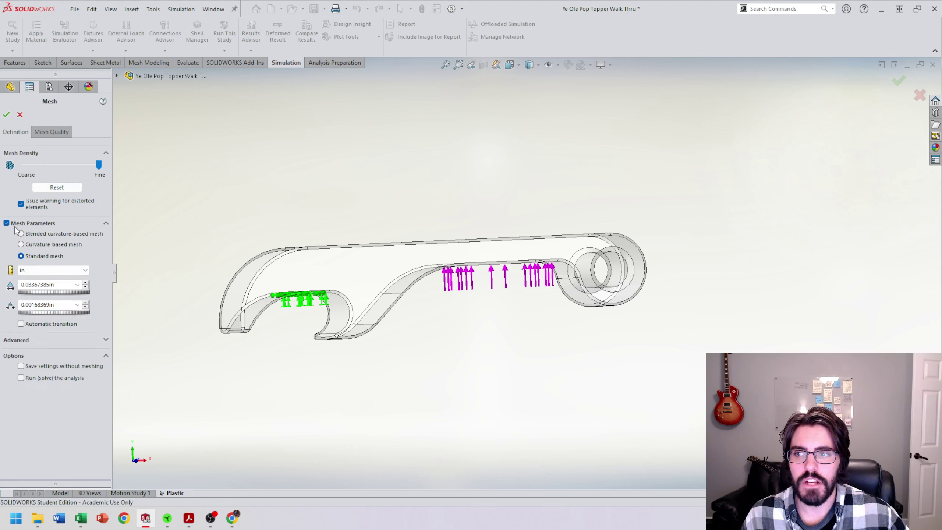
Try the curvature-based and blended curvature-based mesh types, and return to Standard mesh.
{"action": "left_click", "coordinate": [36, 247]}
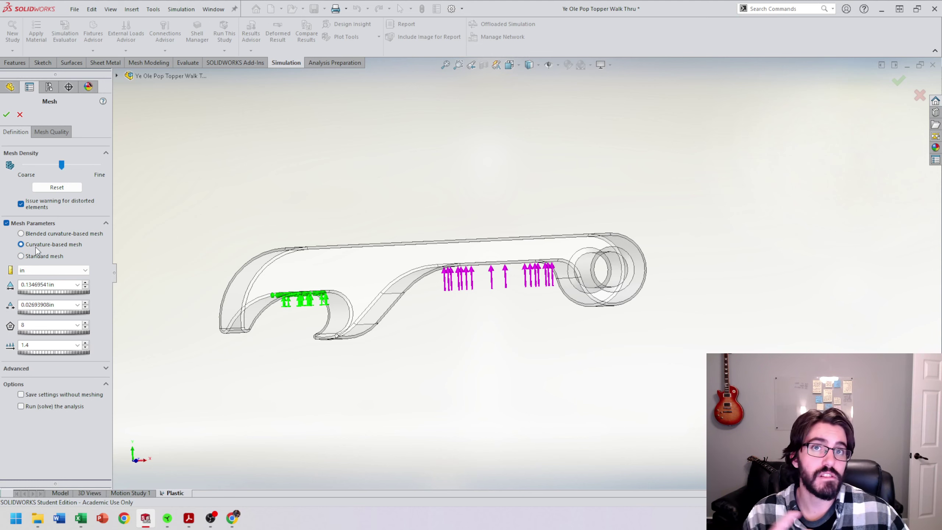
{"action": "left_click", "coordinate": [35, 235]}
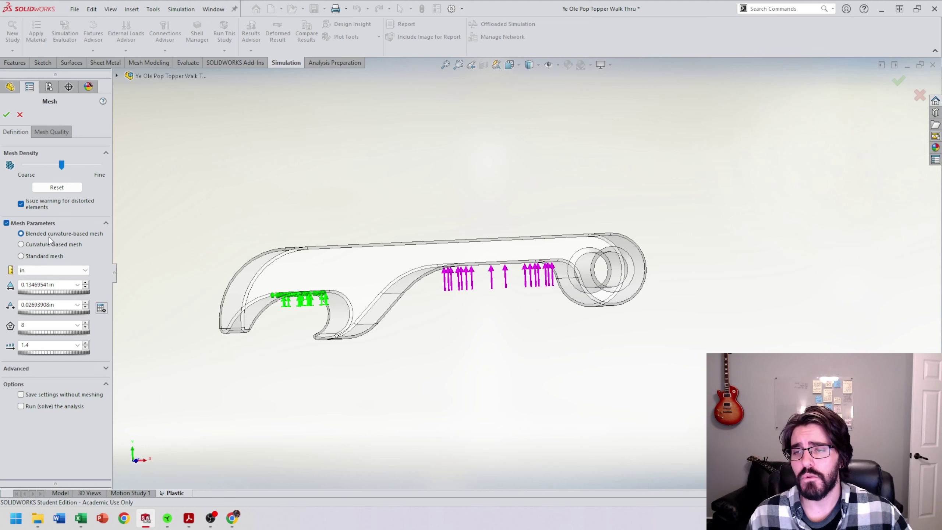
{"action": "left_click", "coordinate": [22, 257]}
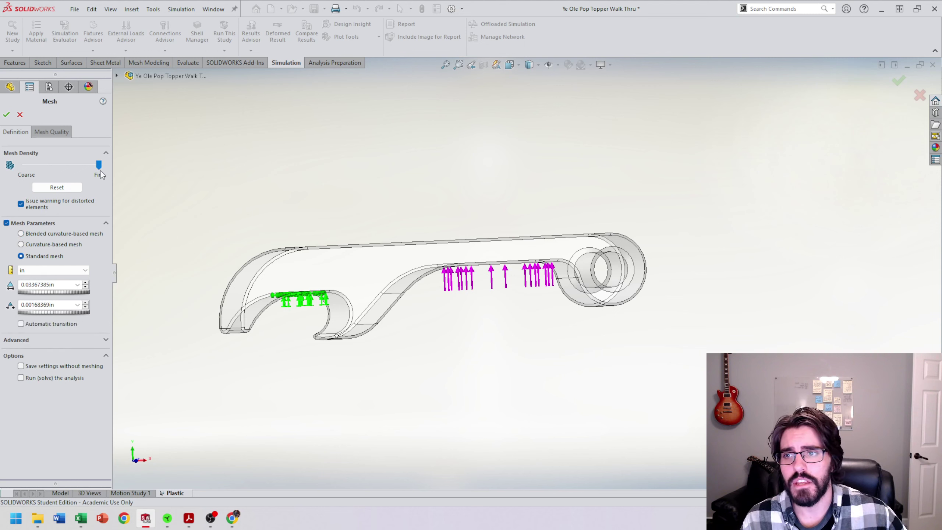
Reset the mesh density to its default, generate the standard mesh and inspect it on the part.
{"action": "left_click", "coordinate": [66, 187]}
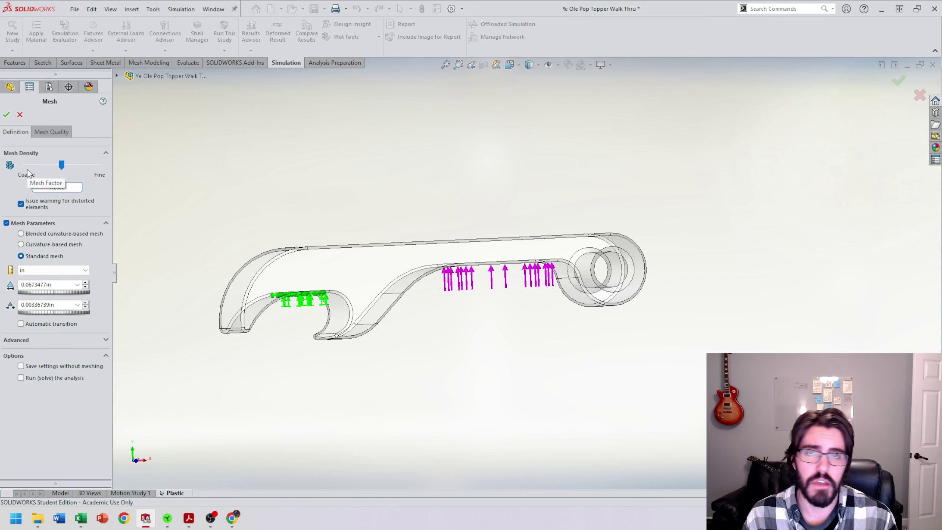
{"action": "left_click", "coordinate": [7, 115]}
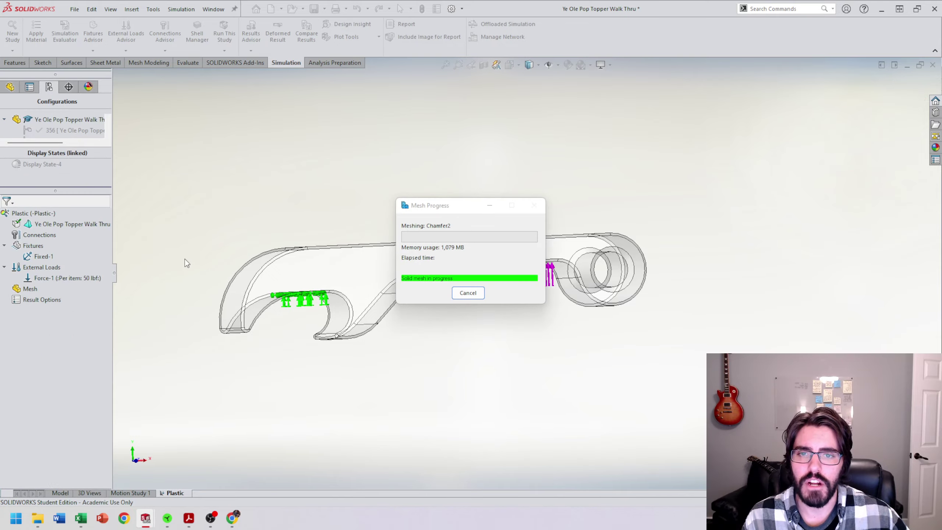
{"action": "middle_click_drag", "start_coordinate": [388, 333], "coordinate": [435, 273]}
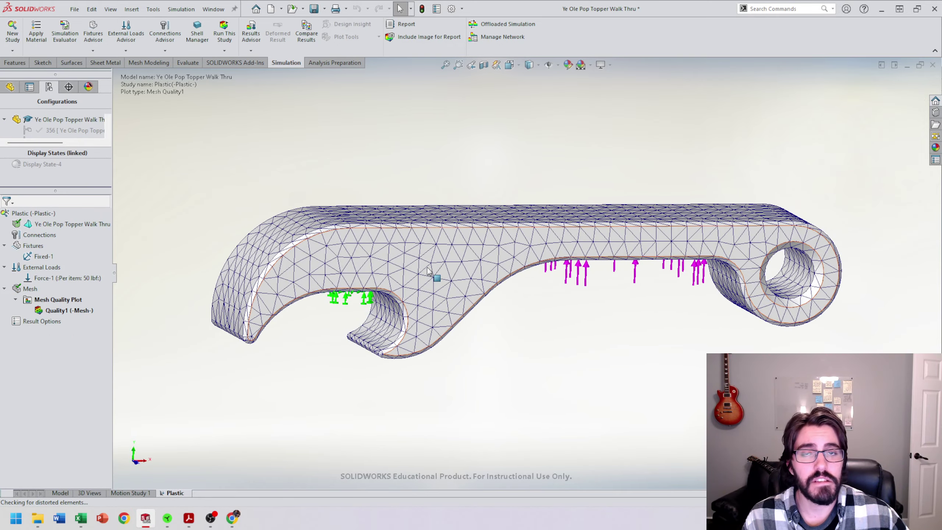
Examine the mesh elements across the hook opening, the rounded head and the handle from several angles.
{"action": "scroll", "coordinate": [382, 266], "scroll_direction": "down", "scroll_amount": 8}
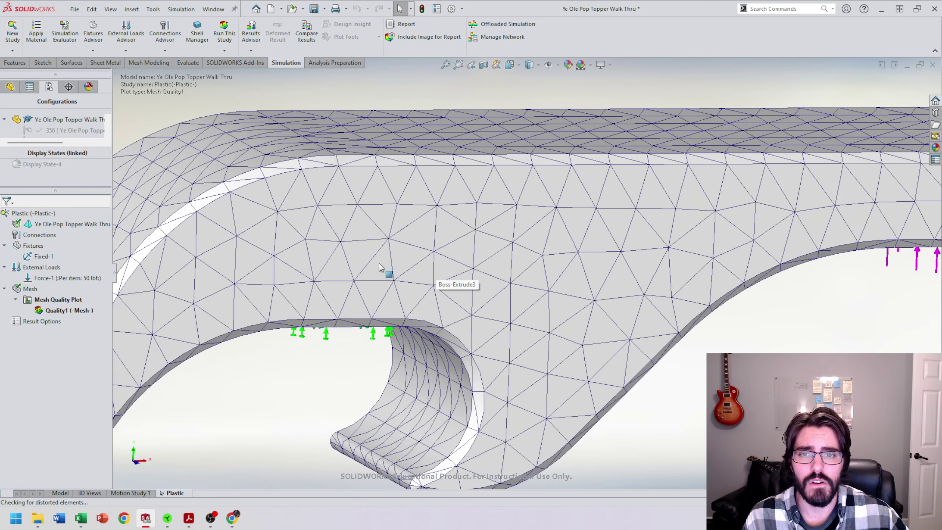
{"action": "scroll", "coordinate": [367, 219], "scroll_direction": "up", "scroll_amount": 8}
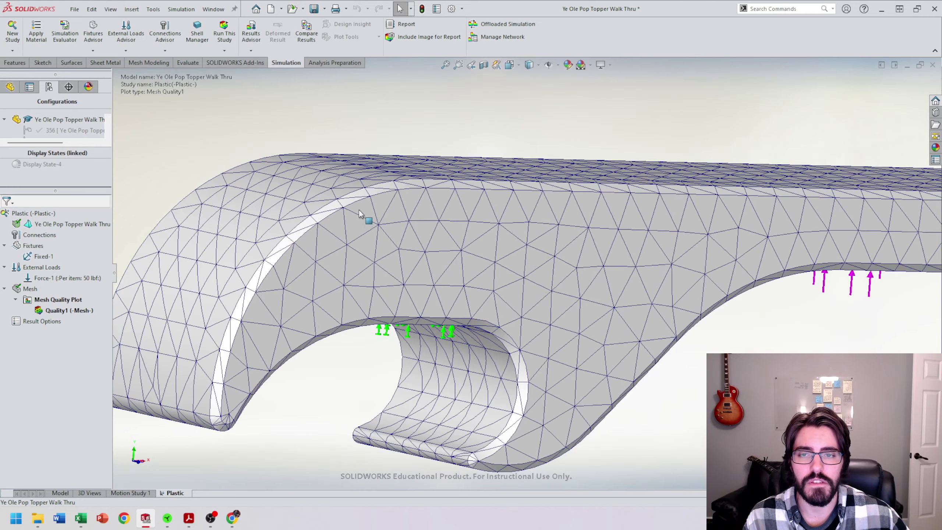
{"action": "middle_click_drag", "start_coordinate": [362, 259], "coordinate": [296, 256]}
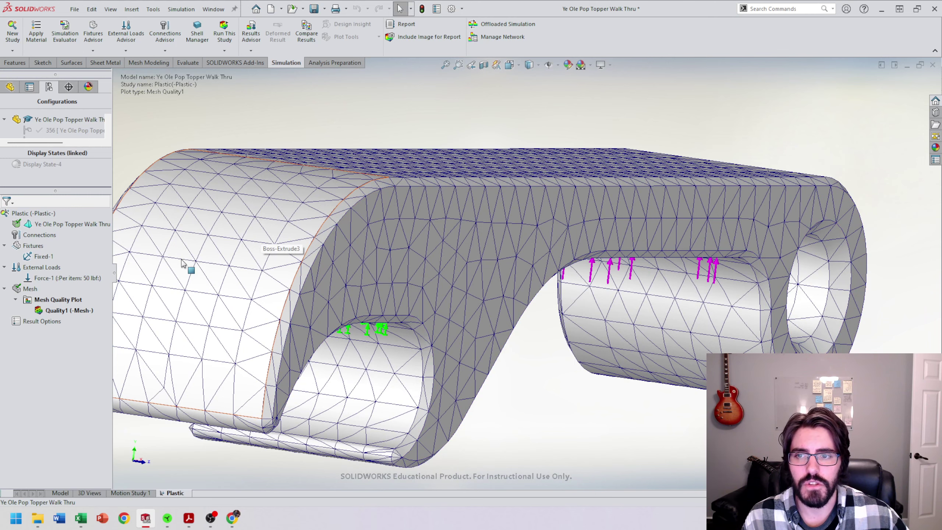
{"action": "scroll", "coordinate": [519, 282], "scroll_direction": "up", "scroll_amount": 4}
{"action": "middle_click_drag", "start_coordinate": [592, 284], "coordinate": [259, 255]}
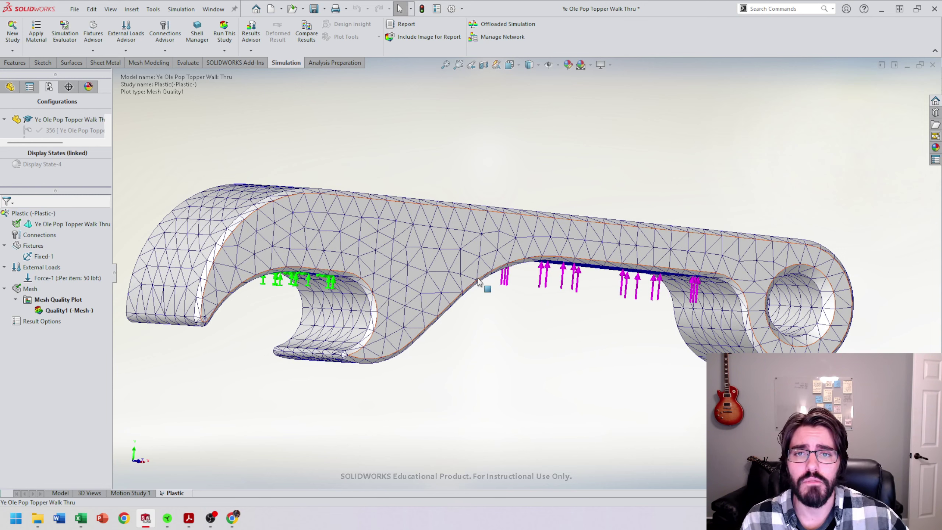
{"action": "scroll", "coordinate": [487, 284], "scroll_direction": "up", "scroll_amount": 2}
{"action": "middle_click_drag", "start_coordinate": [503, 217], "coordinate": [496, 217]}
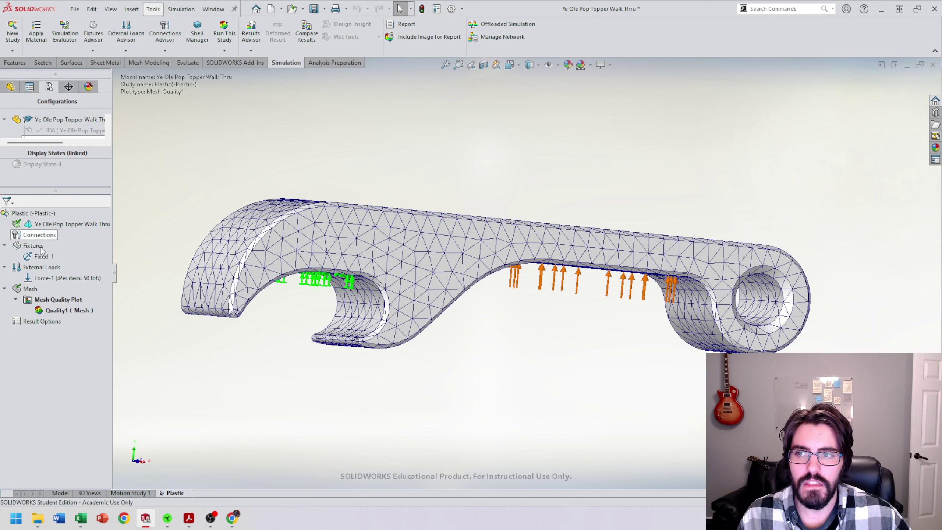
In the Plastic study's properties, turn off saving results to the SOLIDWORKS document folder.
{"action": "right_click", "coordinate": [27, 217]}
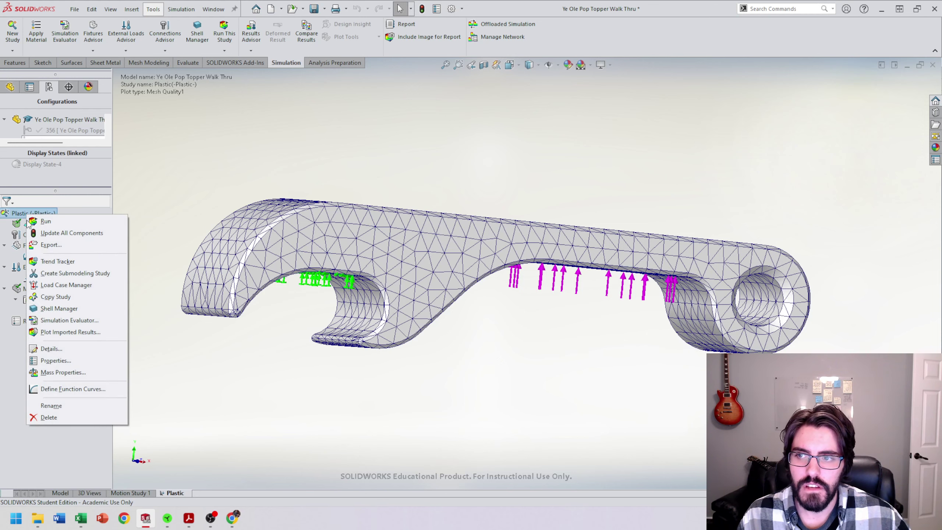
{"action": "left_click", "coordinate": [65, 365]}
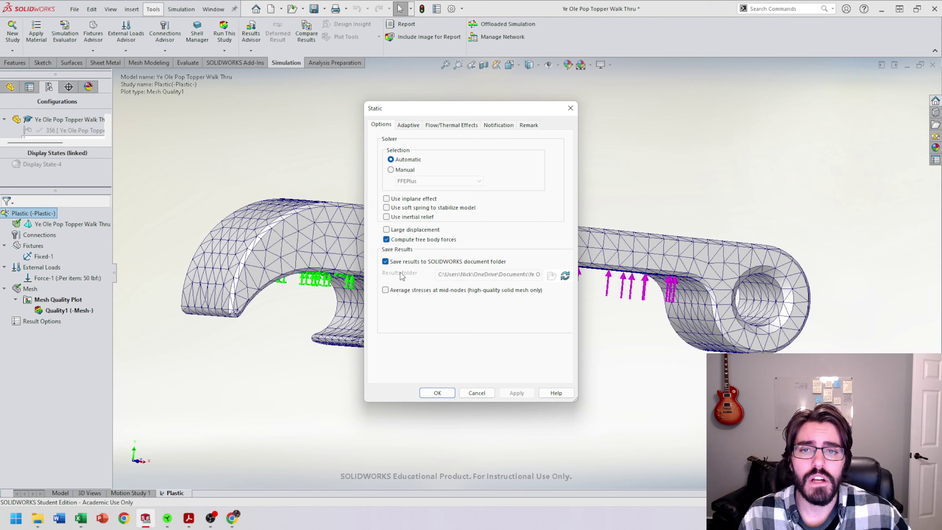
{"action": "left_click", "coordinate": [386, 261]}
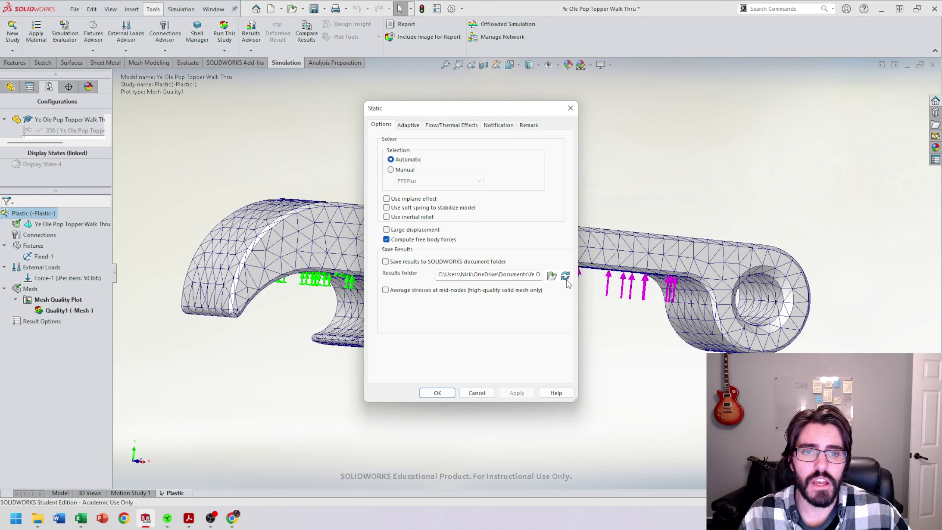
Browse for a results folder and create a new folder named FEA Studies inside Ye Ole Pop Topper.
{"action": "left_click", "coordinate": [552, 276]}
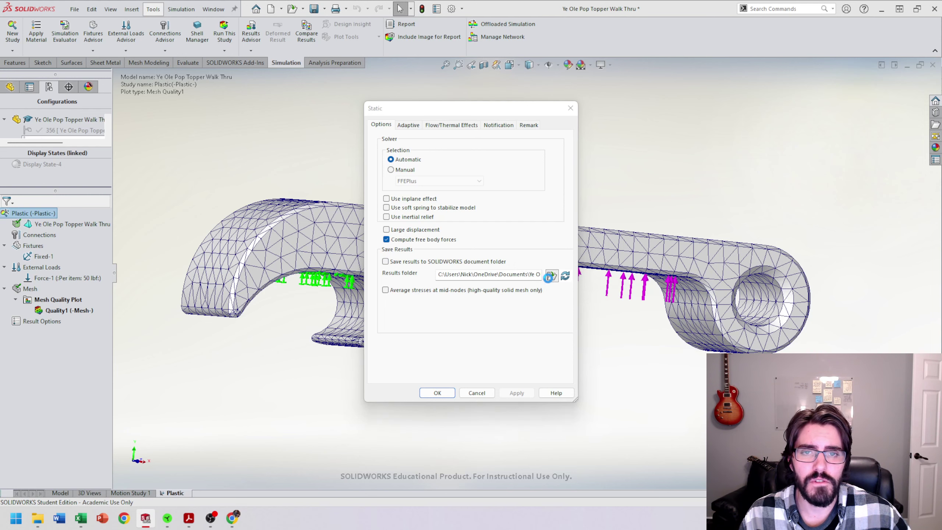
{"action": "right_click", "coordinate": [574, 311]}
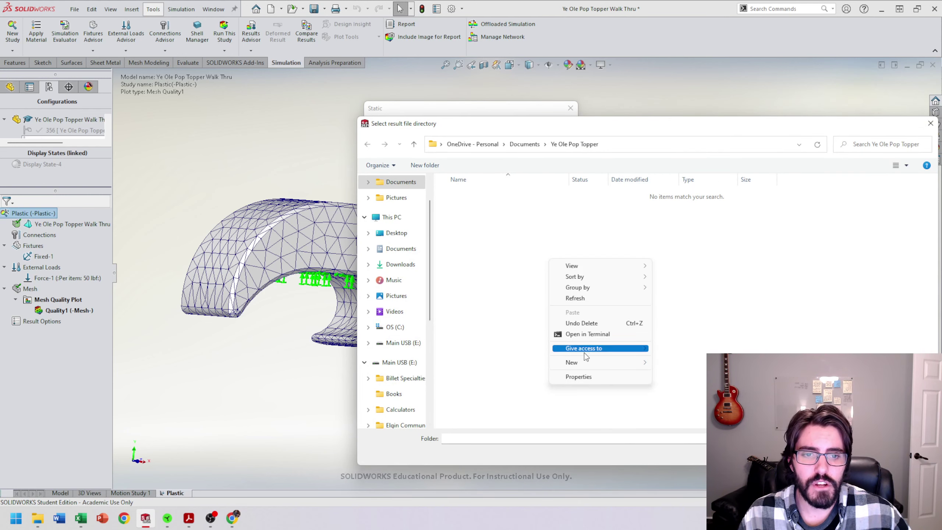
{"action": "mouse_move", "coordinate": [601, 365]}
{"action": "left_click", "coordinate": [670, 365]}
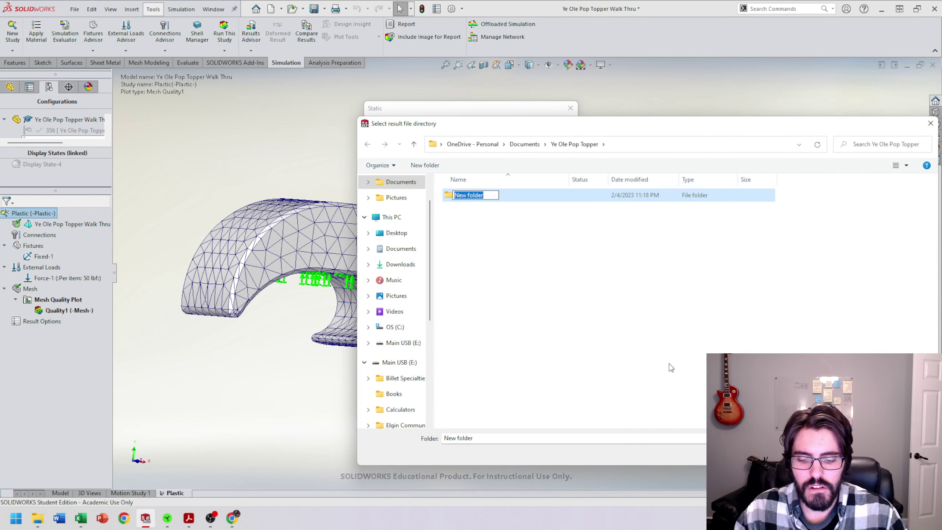
{"action": "type", "text": "FEA Studi"}
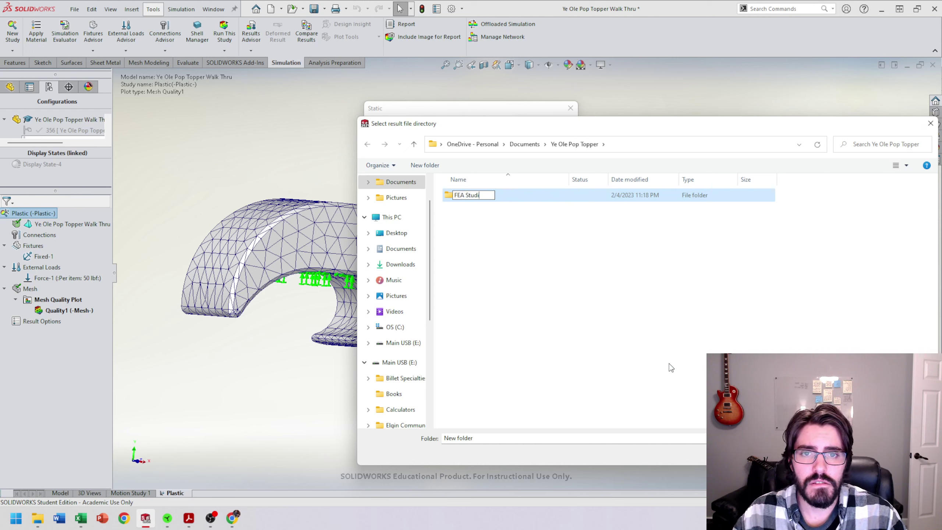
{"action": "type", "text": "es"}
{"action": "key", "text": "Return"}
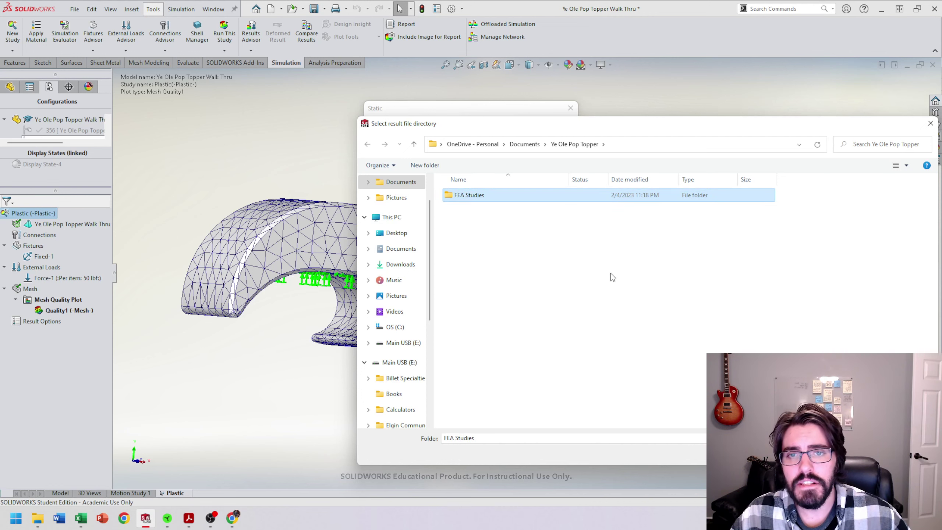
Create a subfolder named Plastic inside the FEA Studies folder.
{"action": "double_click", "coordinate": [465, 196]}
{"action": "right_click", "coordinate": [513, 250]}
{"action": "mouse_move", "coordinate": [595, 352]}
{"action": "left_click", "coordinate": [630, 354]}
{"action": "type", "text": "Plast"}
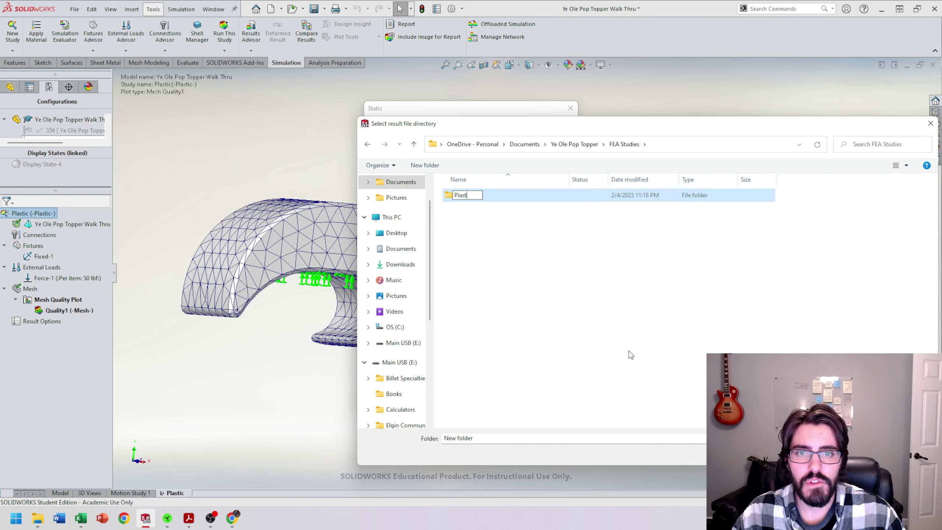
{"action": "type", "text": "ic"}
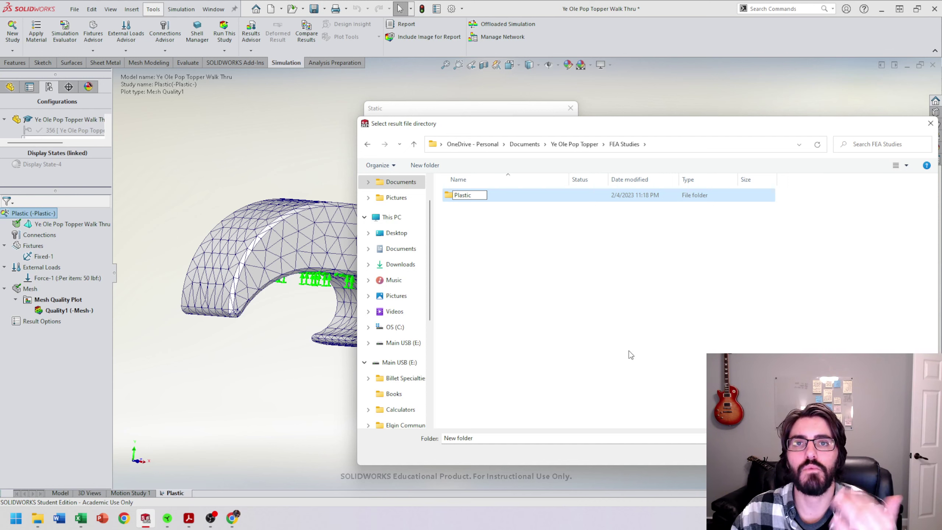
{"action": "left_click", "coordinate": [566, 321]}
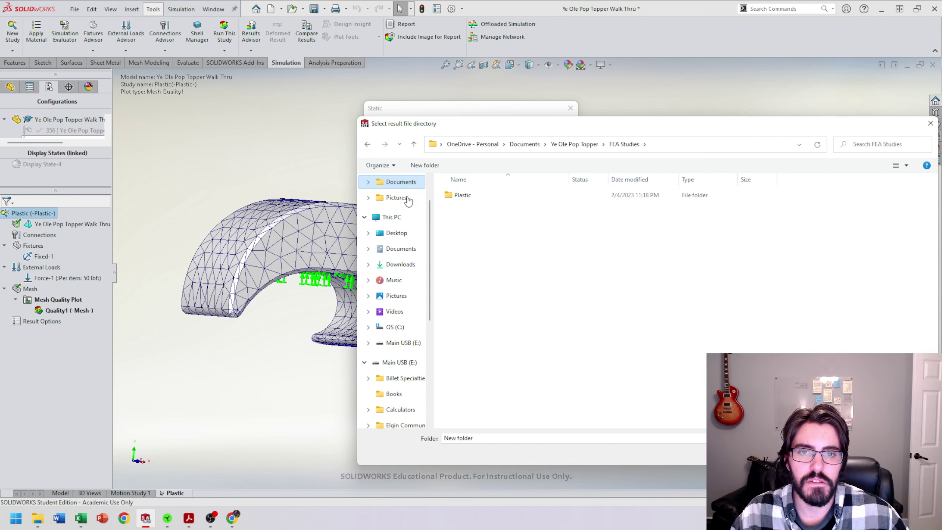
Choose the Plastic folder as the study's results folder and apply the study properties without copying result files.
{"action": "left_click", "coordinate": [474, 199]}
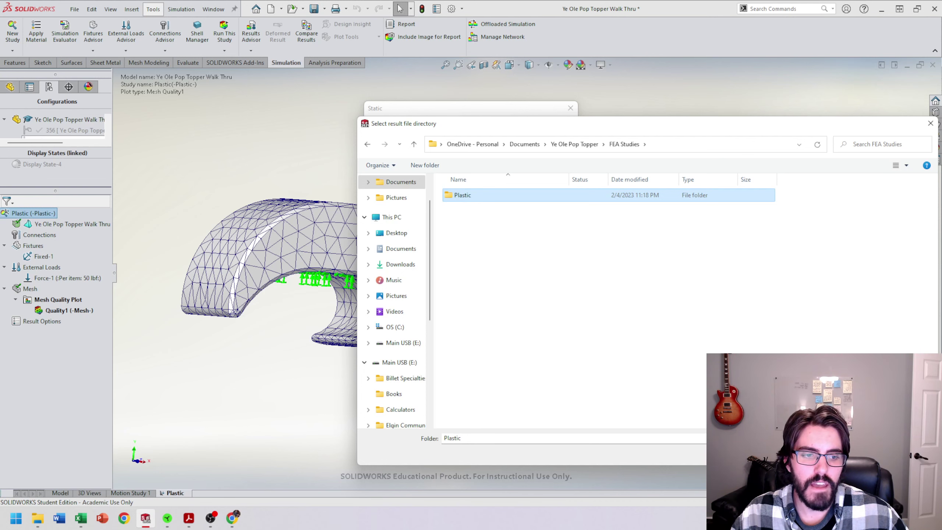
{"action": "left_click", "coordinate": [850, 451]}
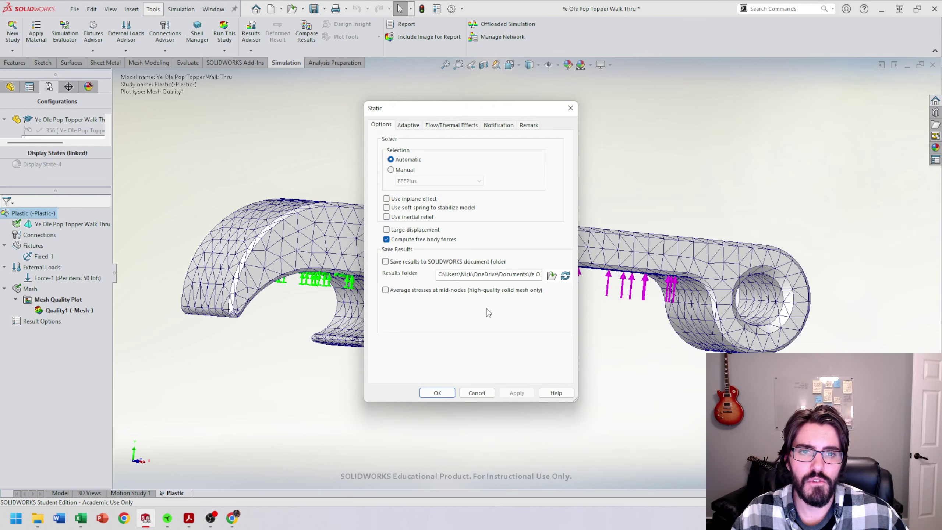
{"action": "left_click", "coordinate": [437, 393]}
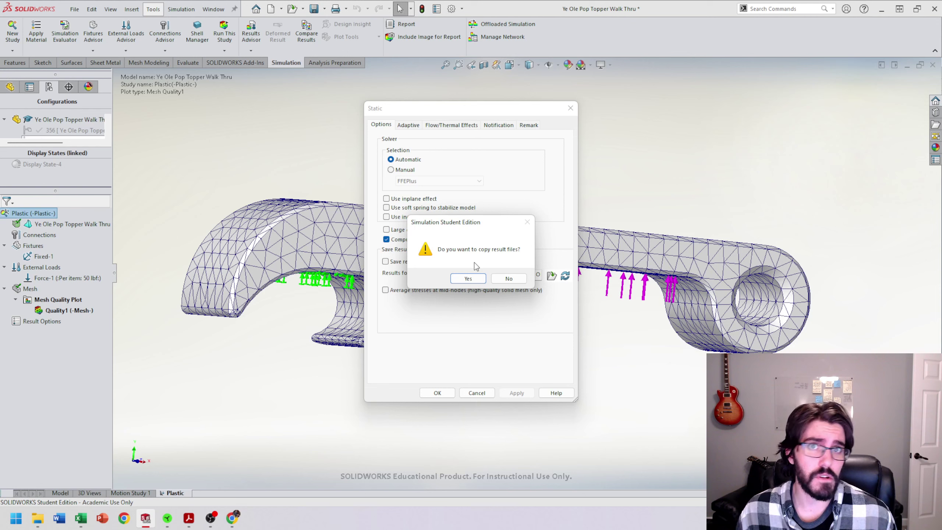
{"action": "left_click", "coordinate": [508, 278]}
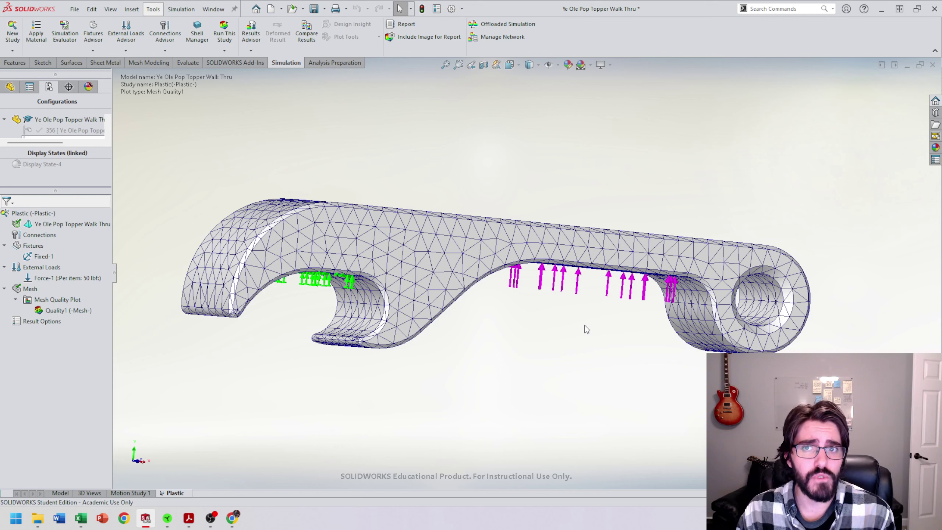
Run the Plastic study, acknowledge the warnings and accept solving with the Large Displacement option.
{"action": "left_click", "coordinate": [232, 38]}
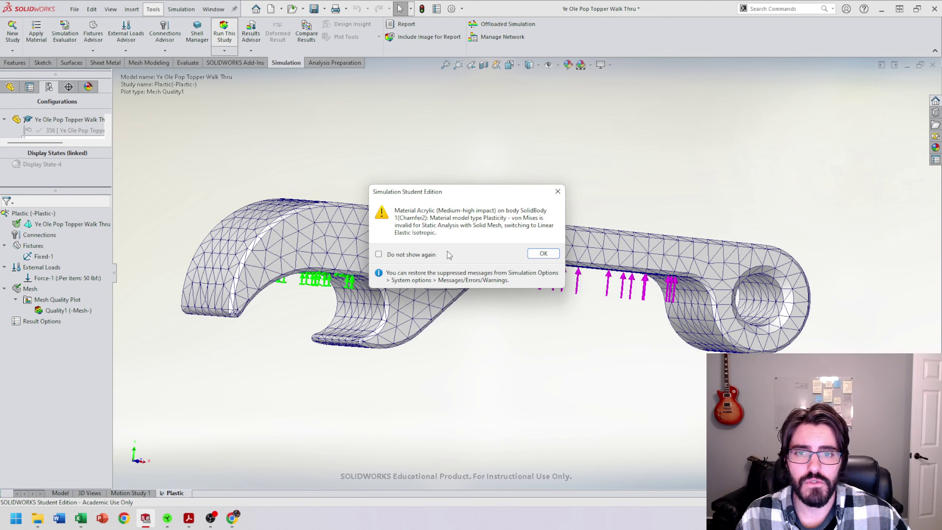
{"action": "left_click", "coordinate": [543, 254]}
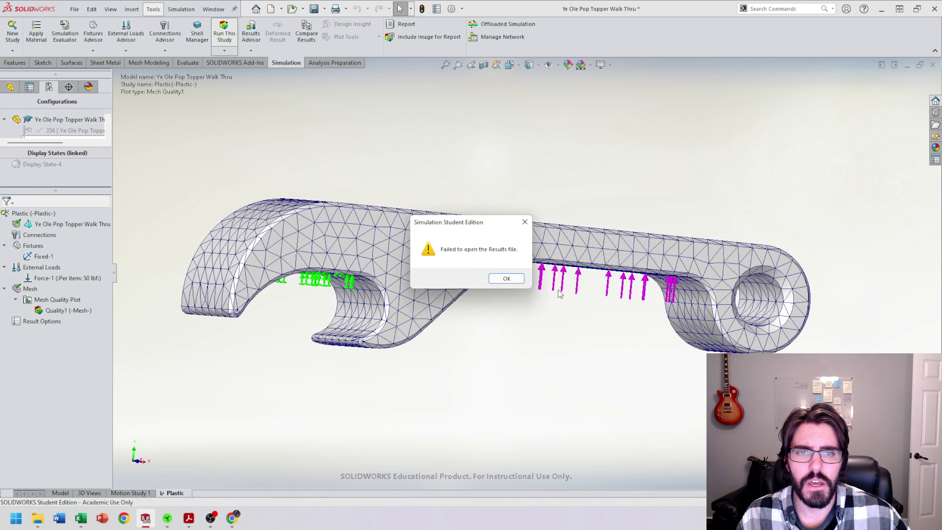
{"action": "left_click", "coordinate": [511, 280]}
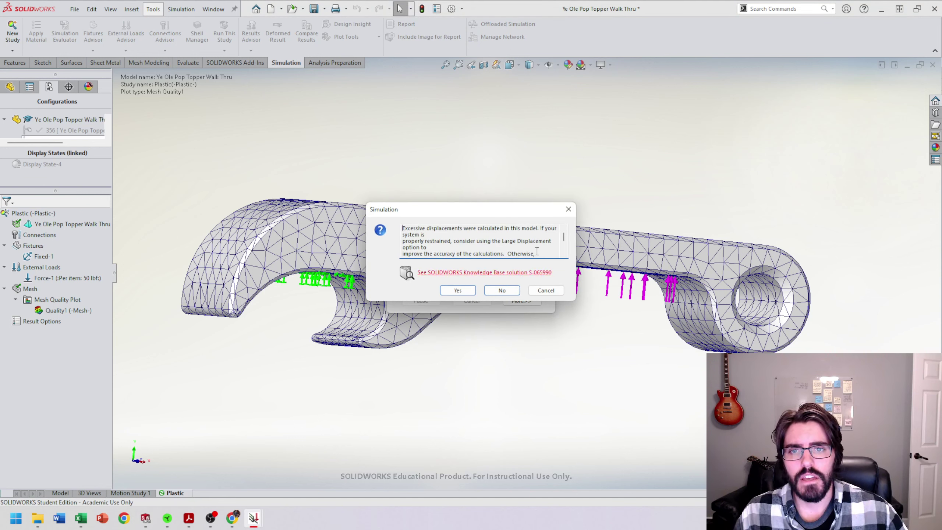
{"action": "left_click_drag", "start_coordinate": [547, 256], "coordinate": [482, 260]}
{"action": "left_click", "coordinate": [487, 245]}
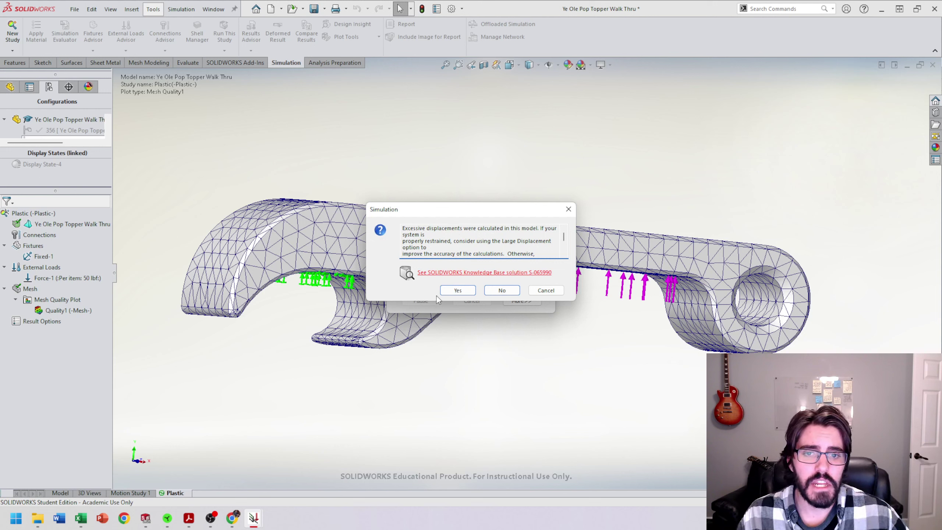
{"action": "left_click", "coordinate": [448, 292]}
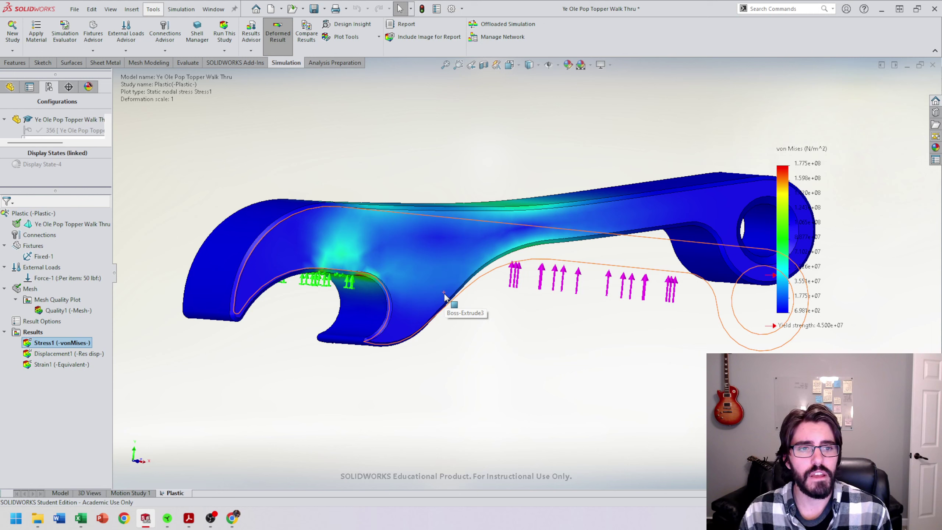
Examine the von Mises stress plot from several angles, focusing on the fixed face inside the hook and its edges.
{"action": "scroll", "coordinate": [445, 296], "scroll_direction": "up", "scroll_amount": 3}
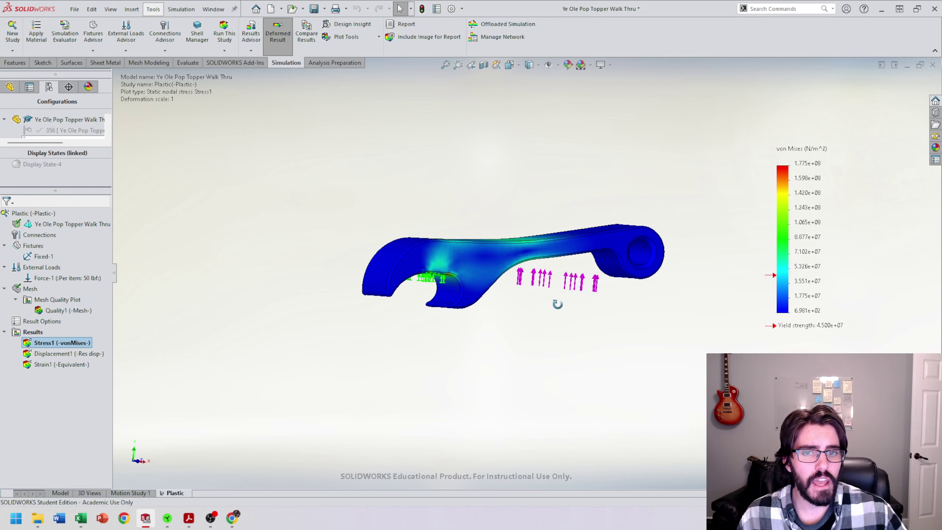
{"action": "middle_click_drag", "start_coordinate": [551, 295], "coordinate": [593, 349]}
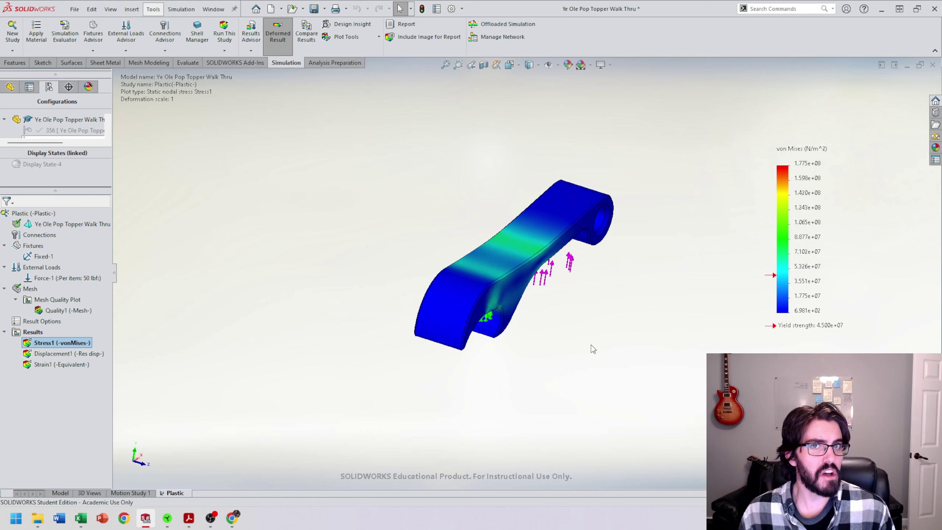
{"action": "middle_click_drag", "start_coordinate": [625, 292], "coordinate": [470, 240]}
{"action": "scroll", "coordinate": [470, 240], "scroll_direction": "down", "scroll_amount": 5}
{"action": "scroll", "coordinate": [472, 245], "scroll_direction": "up", "scroll_amount": 4}
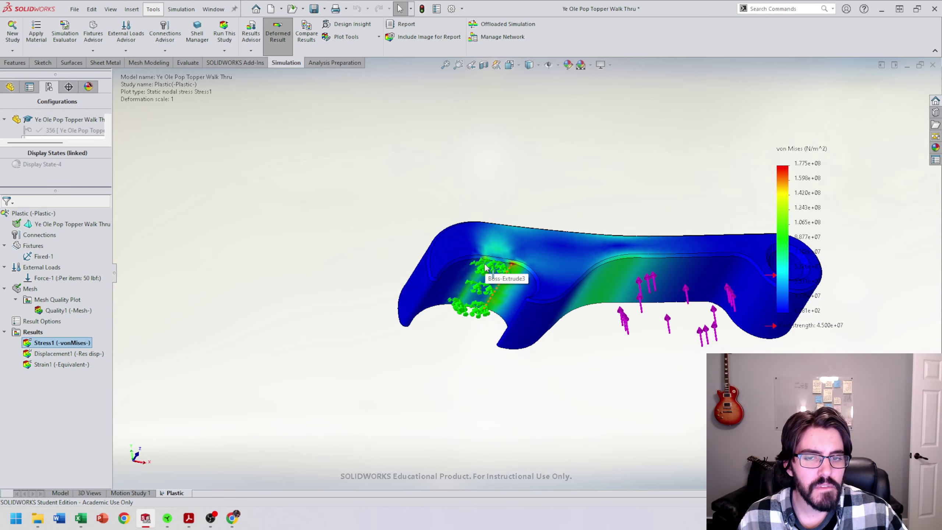
{"action": "scroll", "coordinate": [485, 267], "scroll_direction": "down", "scroll_amount": 6}
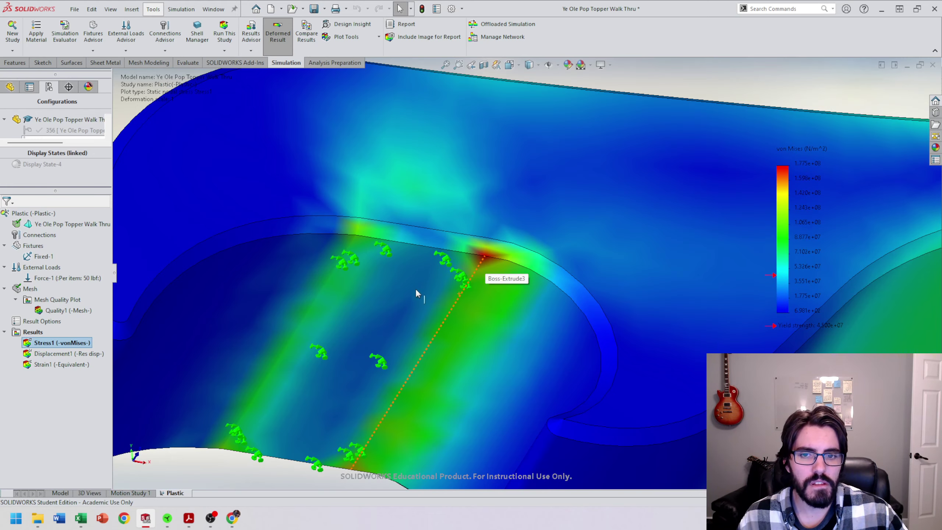
{"action": "scroll", "coordinate": [386, 299], "scroll_direction": "up", "scroll_amount": 5}
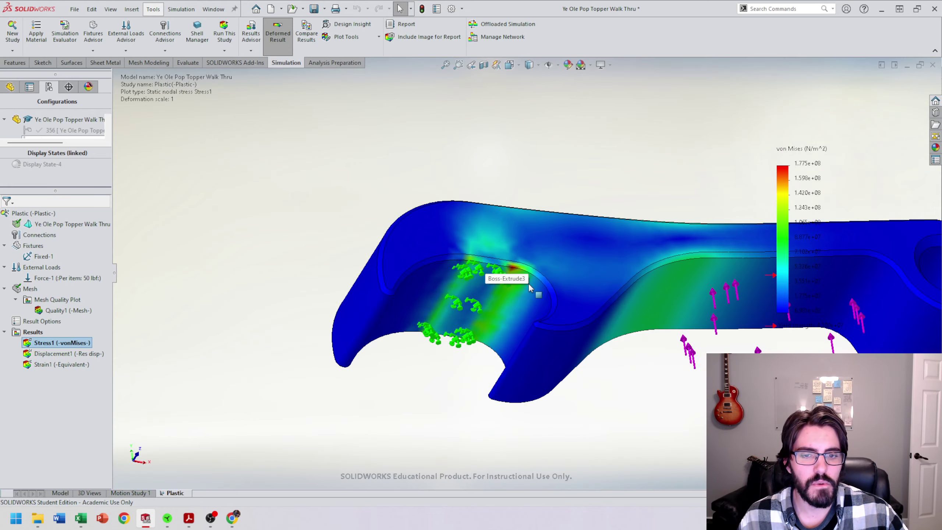
{"action": "scroll", "coordinate": [530, 289], "scroll_direction": "up", "scroll_amount": 2}
{"action": "scroll", "coordinate": [524, 303], "scroll_direction": "up", "scroll_amount": 3}
{"action": "scroll", "coordinate": [524, 303], "scroll_direction": "down", "scroll_amount": 2}
{"action": "middle_click_drag", "start_coordinate": [524, 303], "coordinate": [558, 250]}
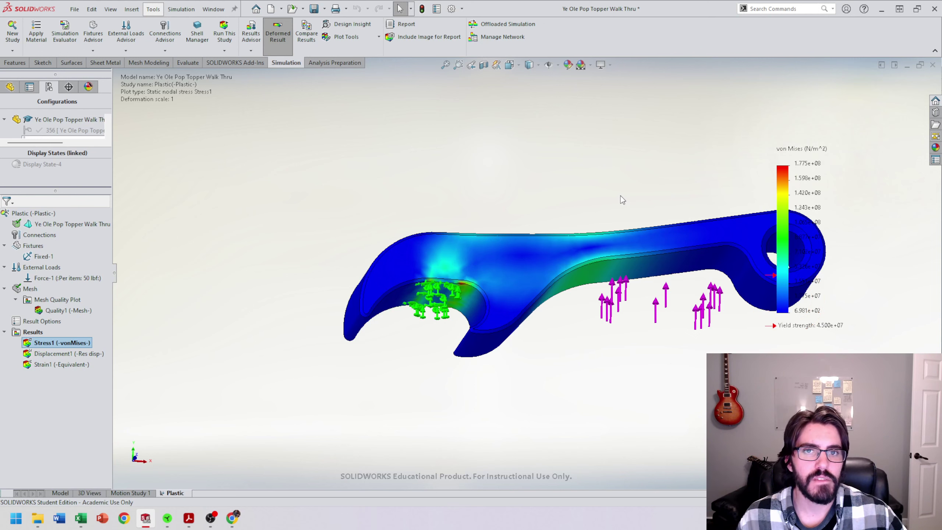
Compare the stress colours along the deformed handle and hook with the von Mises legend and its yield strength marker.
{"action": "scroll", "coordinate": [662, 225], "scroll_direction": "up", "scroll_amount": 3}
{"action": "scroll", "coordinate": [608, 317], "scroll_direction": "down", "scroll_amount": 2}
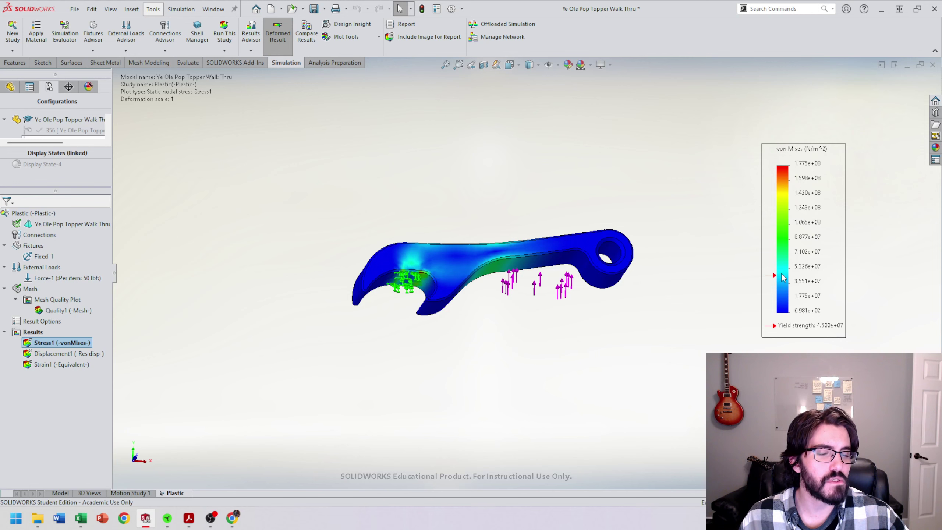
{"action": "scroll", "coordinate": [495, 256], "scroll_direction": "down", "scroll_amount": 2}
{"action": "middle_click_drag", "start_coordinate": [496, 257], "coordinate": [514, 293]}
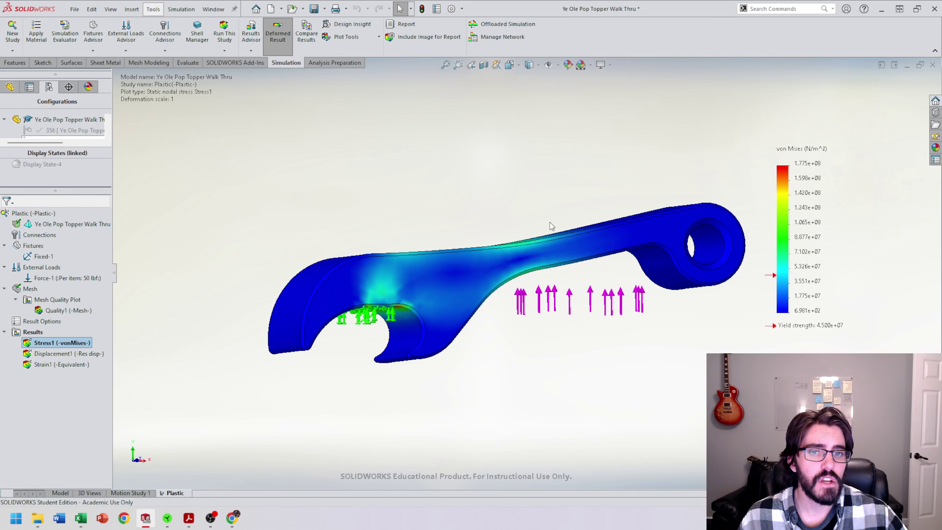
{"action": "middle_click_drag", "start_coordinate": [550, 223], "coordinate": [493, 282]}
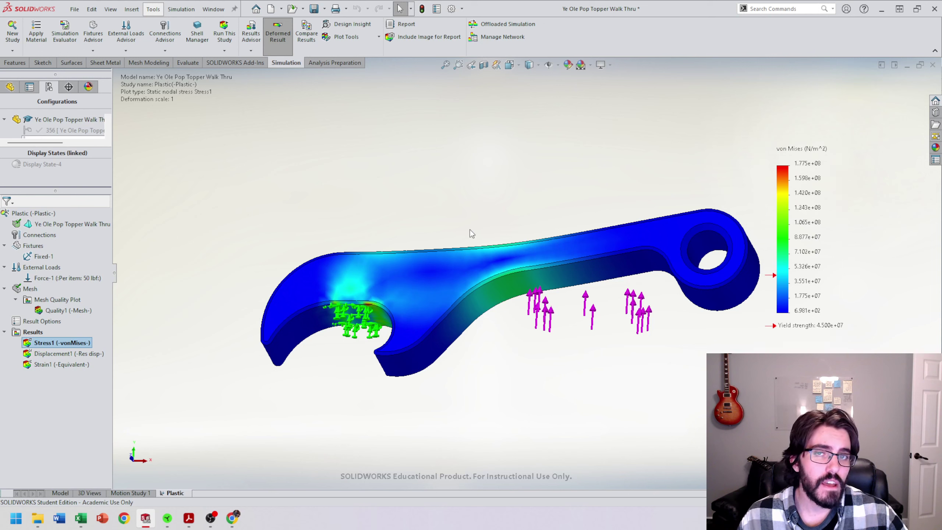
{"action": "middle_click_drag", "start_coordinate": [472, 232], "coordinate": [606, 296]}
{"action": "scroll", "coordinate": [627, 300], "scroll_direction": "up", "scroll_amount": 4}
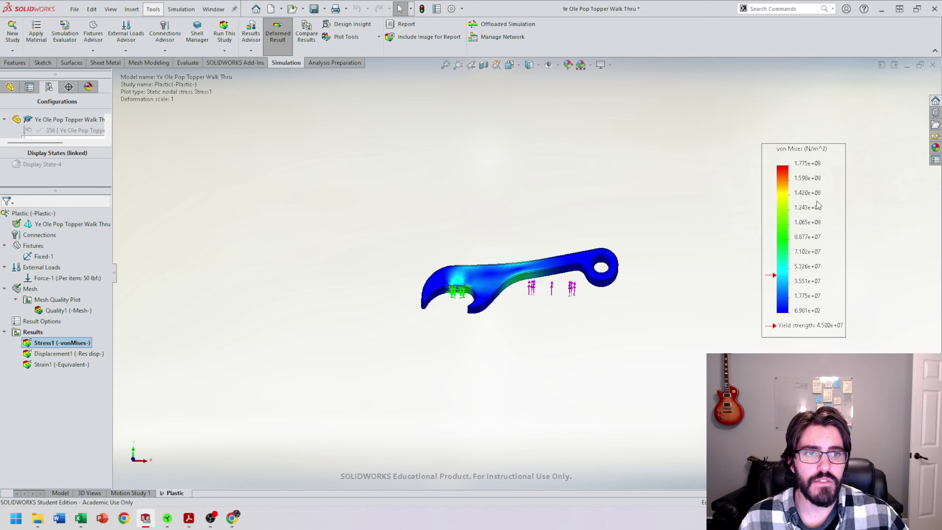
Edit the definition of the von Mises stress plot and set its units to N/mm^2 (MPa).
{"action": "right_click", "coordinate": [834, 214]}
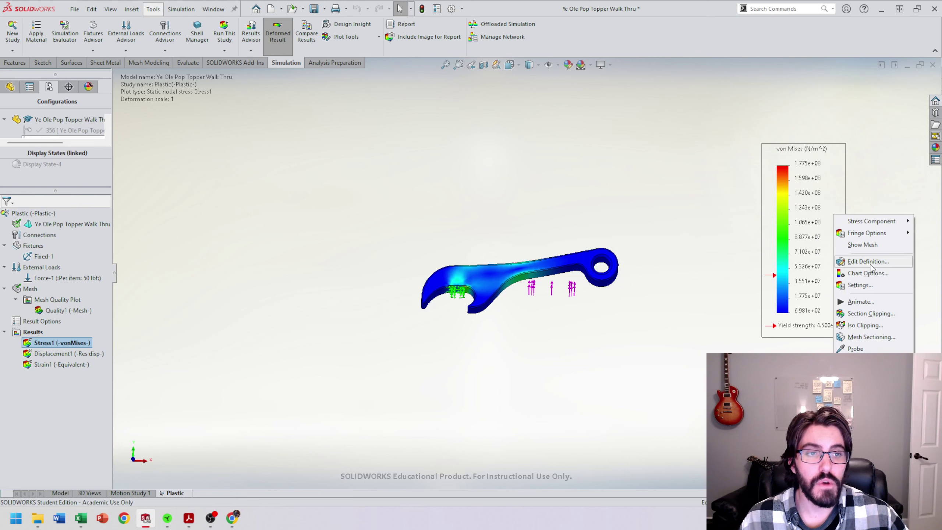
{"action": "left_click", "coordinate": [875, 262]}
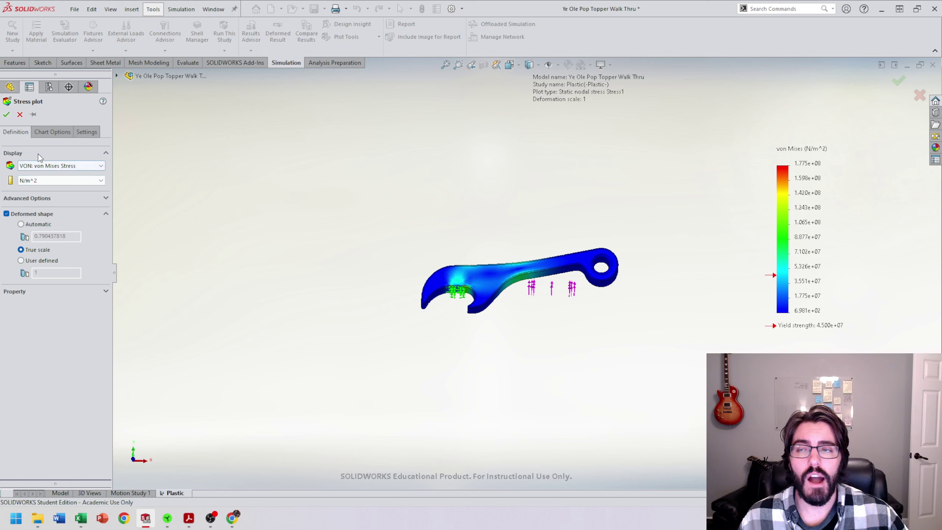
{"action": "left_click", "coordinate": [33, 182]}
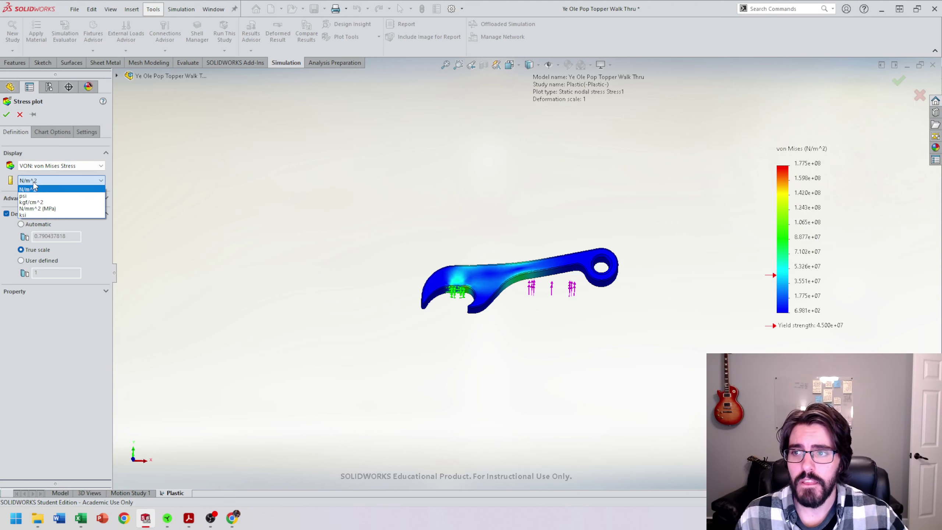
{"action": "left_click", "coordinate": [55, 210]}
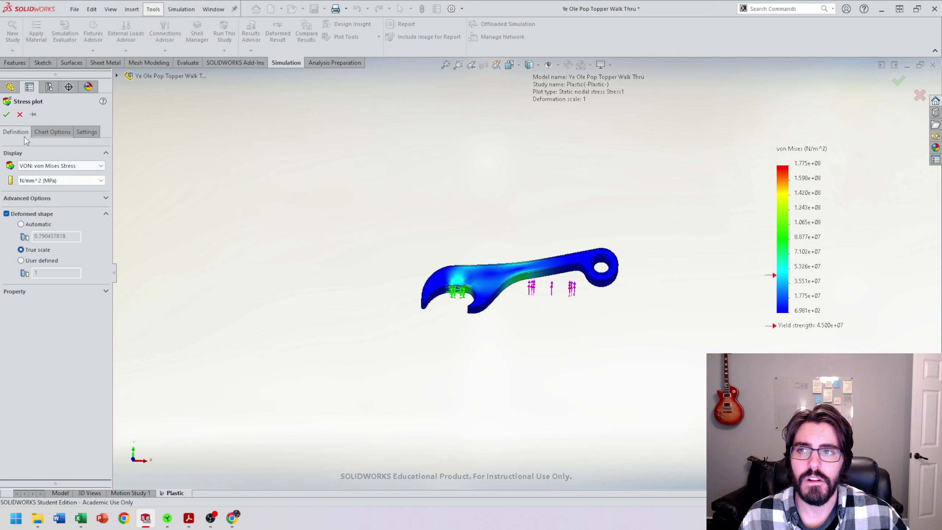
Show the maximum annotation on the stress plot, set its number format to general, and apply the plot settings.
{"action": "left_click", "coordinate": [43, 135]}
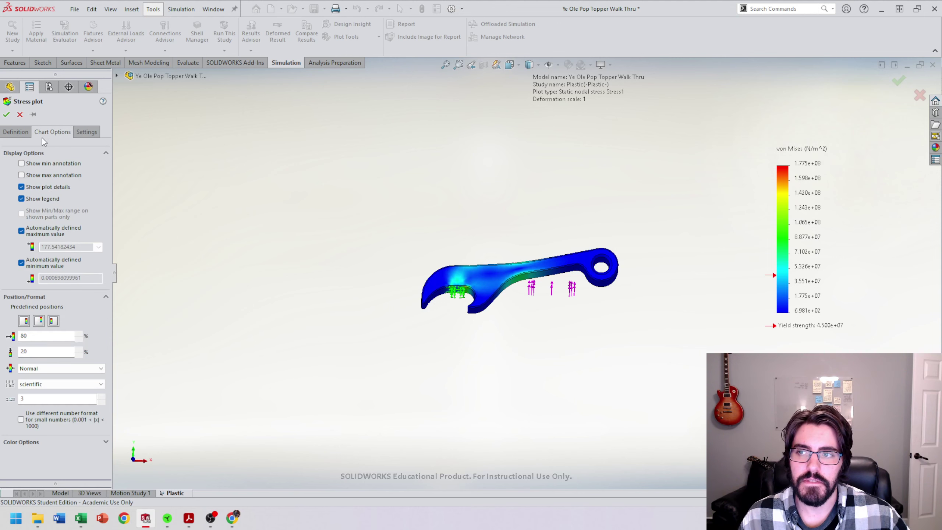
{"action": "left_click", "coordinate": [21, 176]}
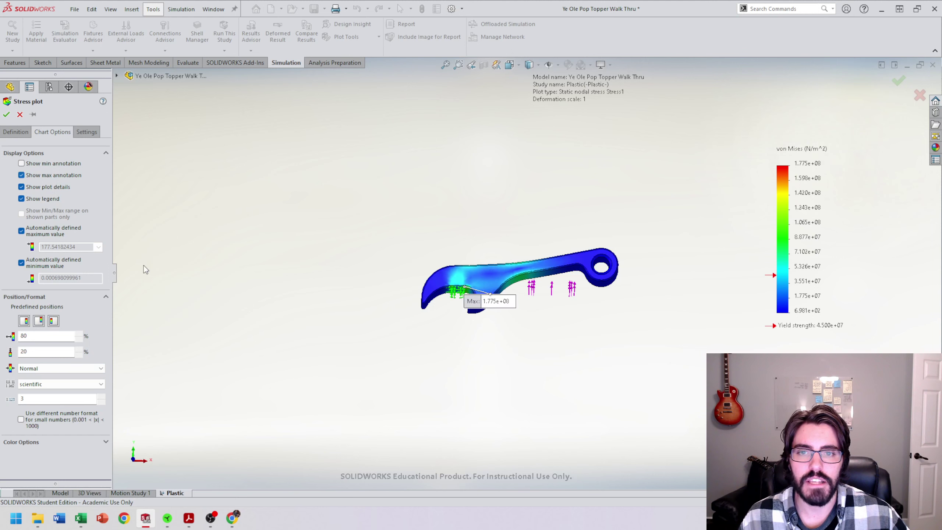
{"action": "left_click", "coordinate": [52, 386]}
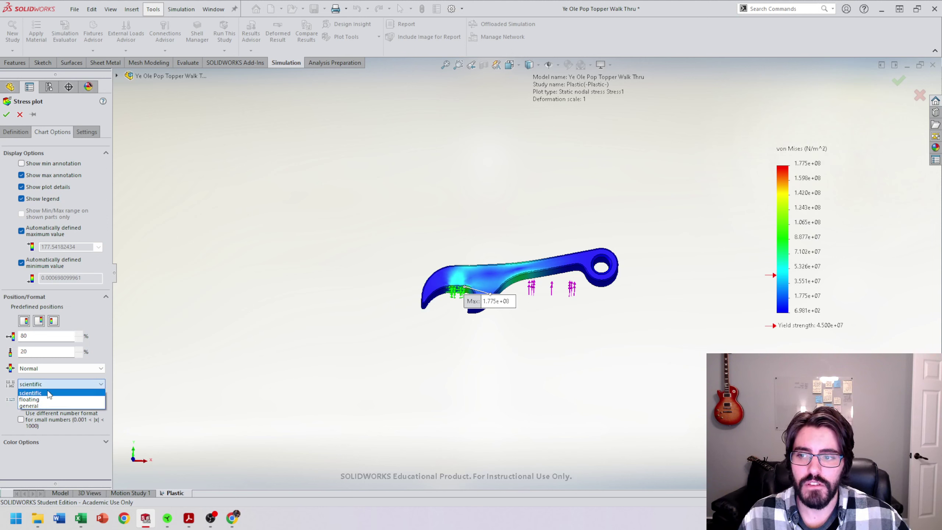
{"action": "left_click", "coordinate": [35, 406]}
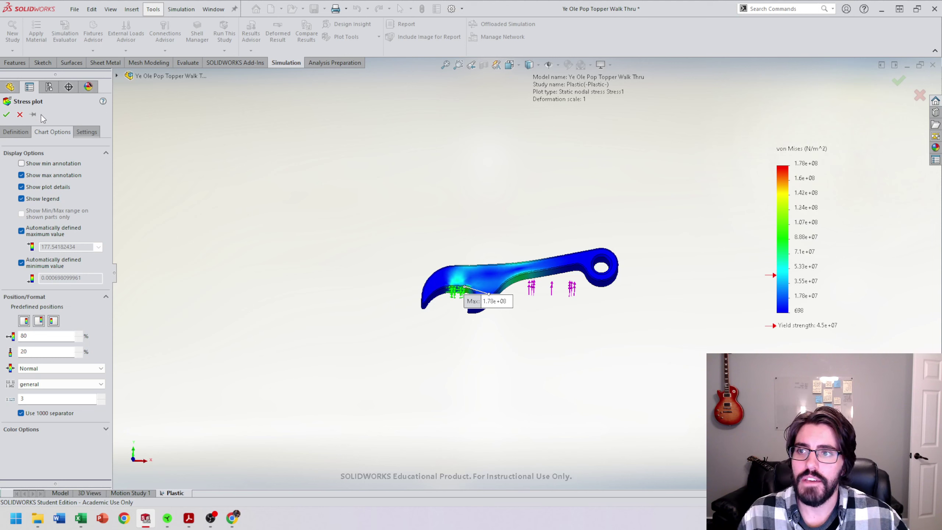
{"action": "left_click", "coordinate": [6, 115]}
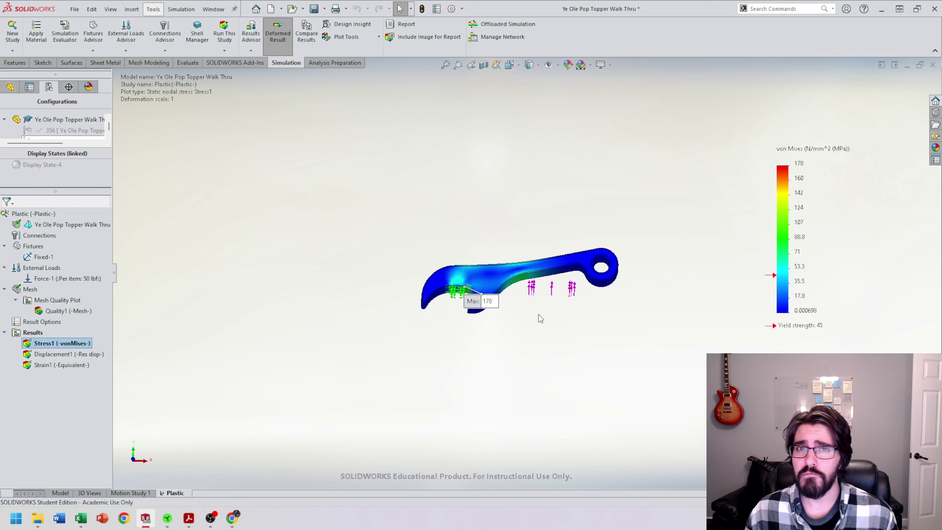
Set the maximum value of the von Mises legend to 45 MPa to match the yield strength.
{"action": "scroll", "coordinate": [483, 314], "scroll_direction": "down", "scroll_amount": 3}
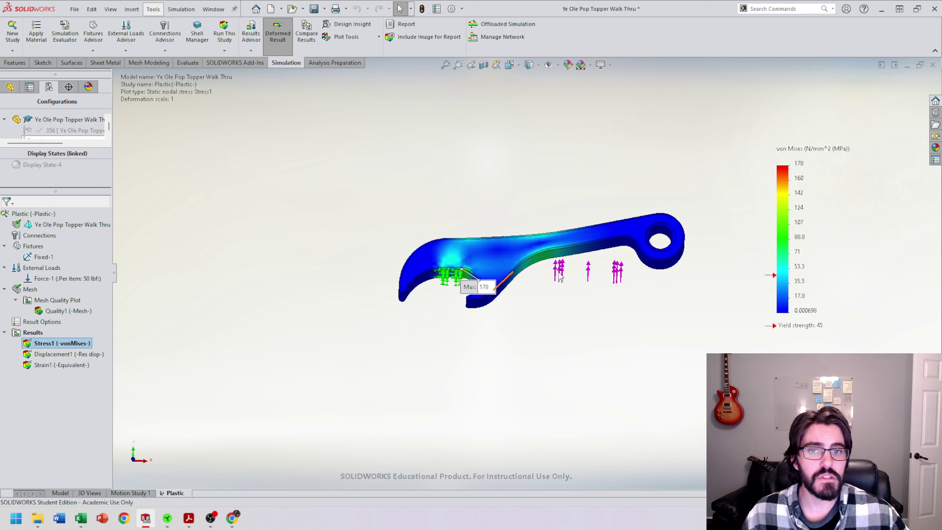
{"action": "middle_click_drag", "start_coordinate": [572, 290], "coordinate": [577, 298]}
{"action": "key", "text": "Escape"}
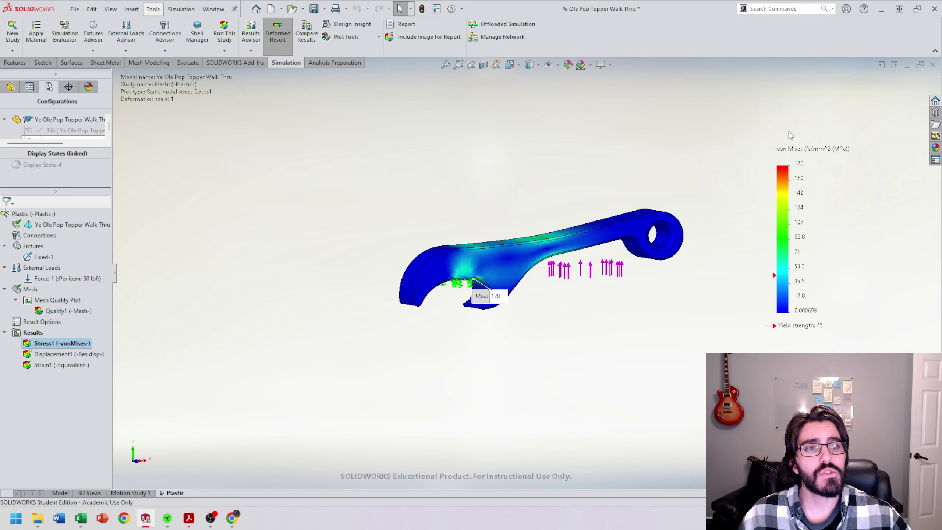
{"action": "double_click", "coordinate": [800, 165]}
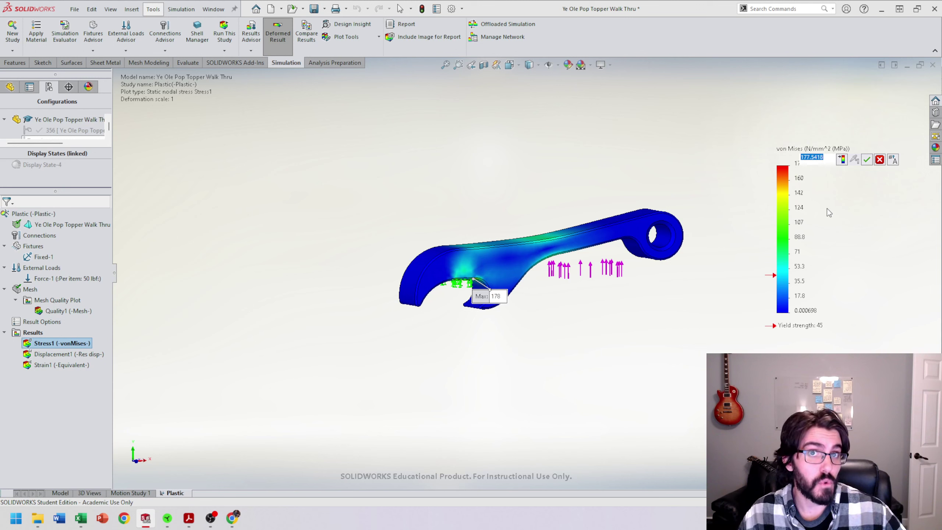
{"action": "type", "text": "45"}
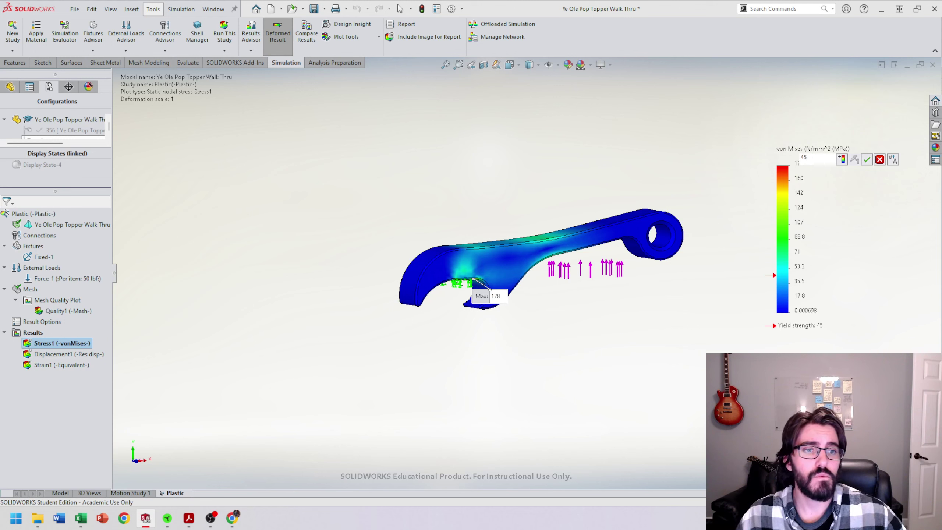
{"action": "left_click", "coordinate": [867, 160]}
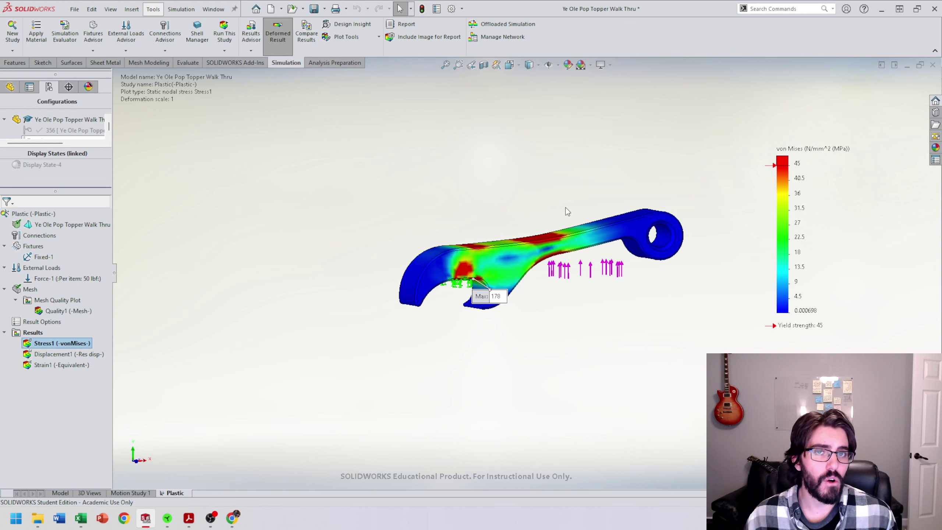
Inspect the rescaled stress plot around the fixed face inside the hook and along the handle's underside.
{"action": "middle_click_drag", "start_coordinate": [567, 211], "coordinate": [519, 245]}
{"action": "scroll", "coordinate": [501, 269], "scroll_direction": "down", "scroll_amount": 5}
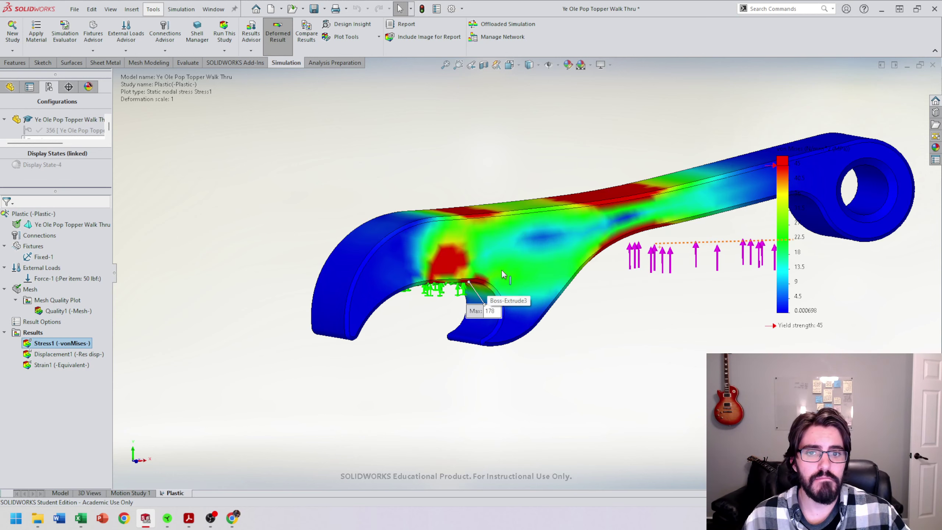
{"action": "scroll", "coordinate": [463, 283], "scroll_direction": "down", "scroll_amount": 5}
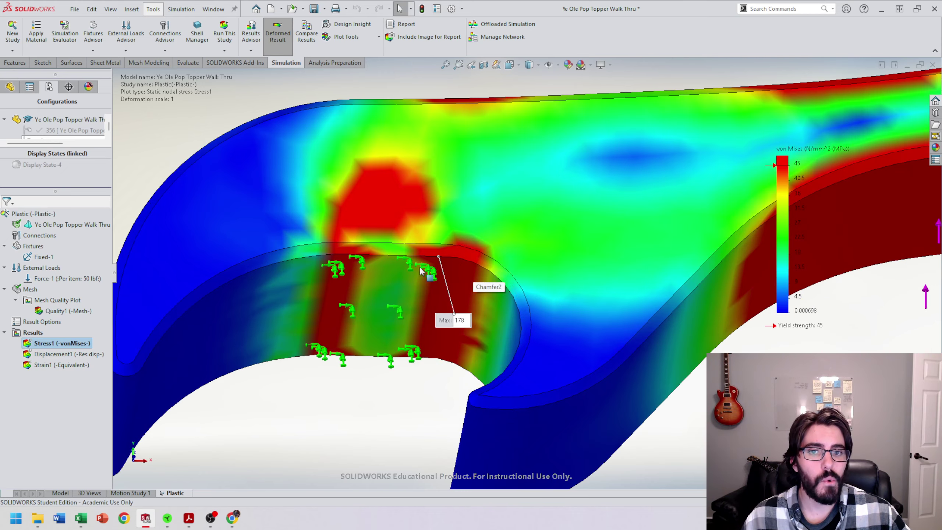
{"action": "scroll", "coordinate": [599, 258], "scroll_direction": "up", "scroll_amount": 10}
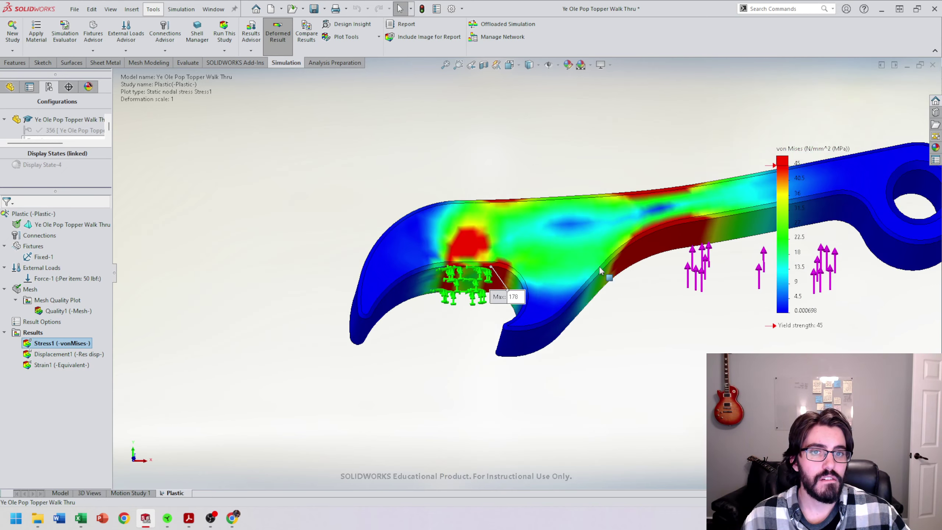
{"action": "middle_click_drag", "start_coordinate": [622, 276], "coordinate": [624, 302]}
{"action": "middle_click_drag", "start_coordinate": [573, 238], "coordinate": [541, 261]}
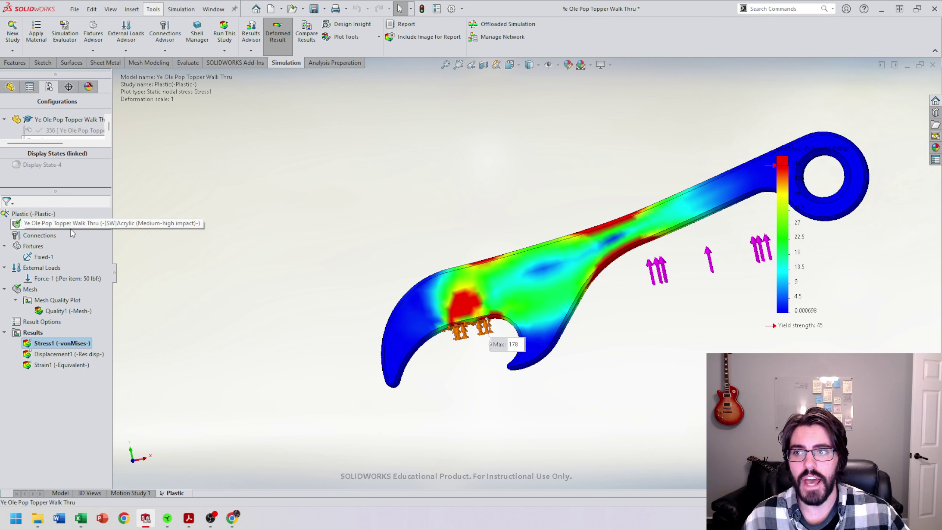
Check the Acrylic (Medium-high impact) material's strength properties in SI - N/mm^2 (MPa) units, and close the material library without applying changes.
{"action": "right_click", "coordinate": [51, 226]}
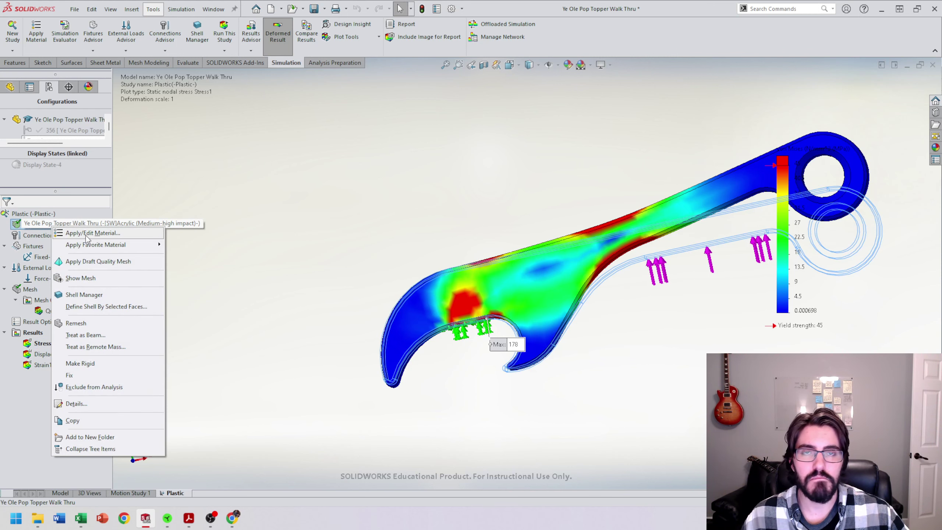
{"action": "key", "text": "Escape"}
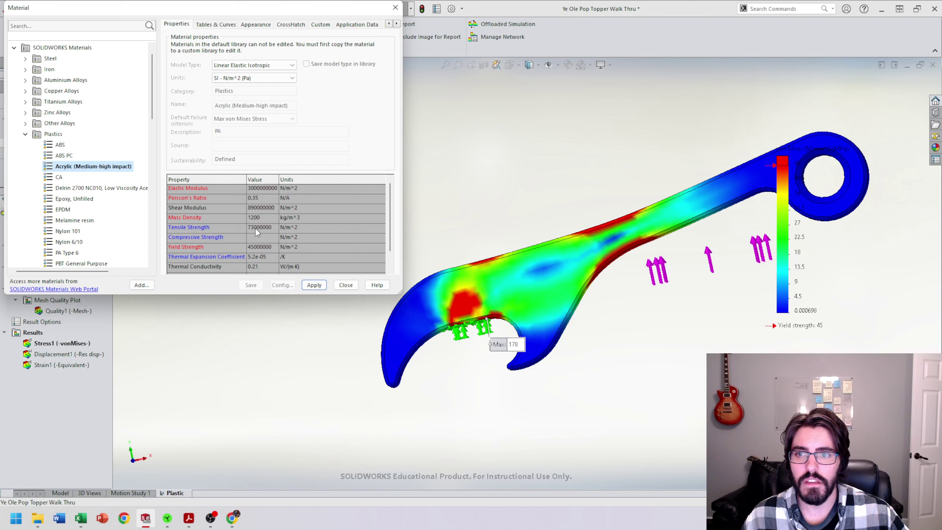
{"action": "left_click", "coordinate": [254, 77]}
{"action": "left_click", "coordinate": [238, 105]}
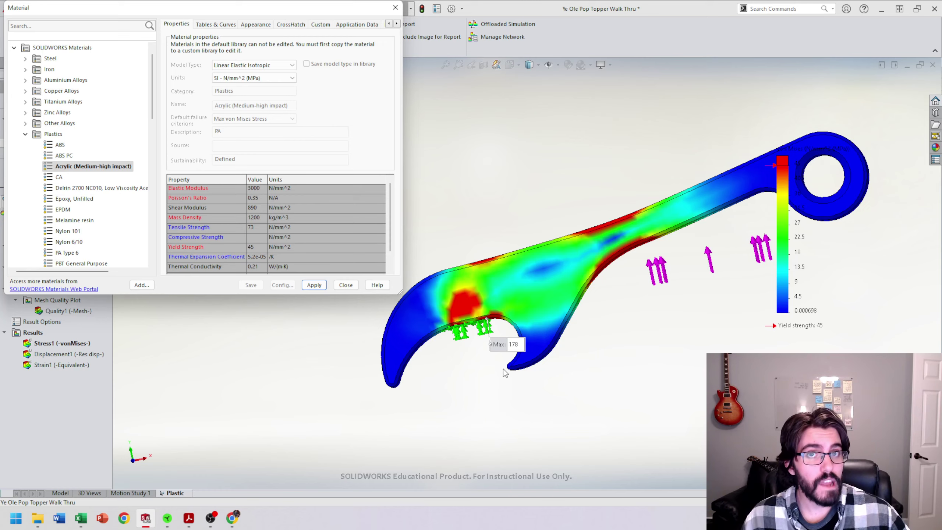
{"action": "left_click", "coordinate": [395, 7]}
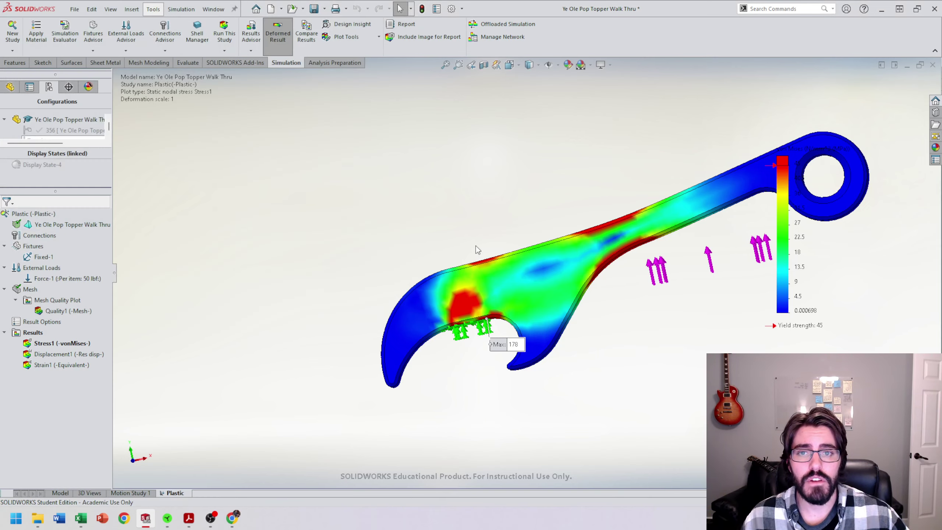
Review the stress distribution over the whole bottle opener against the 45 MPa legend limit.
{"action": "middle_click_drag", "start_coordinate": [483, 277], "coordinate": [488, 303]}
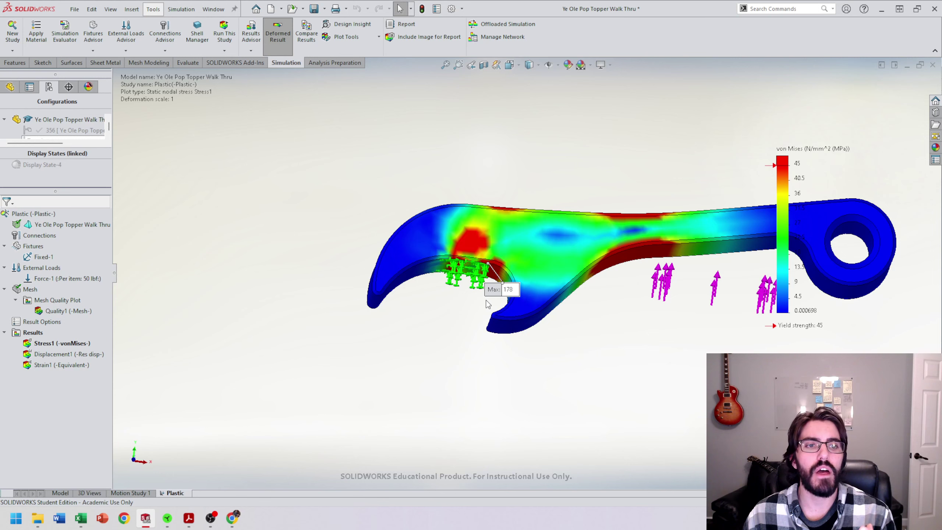
{"action": "scroll", "coordinate": [488, 304], "scroll_direction": "up", "scroll_amount": 2}
{"action": "scroll", "coordinate": [488, 304], "scroll_direction": "down", "scroll_amount": 2}
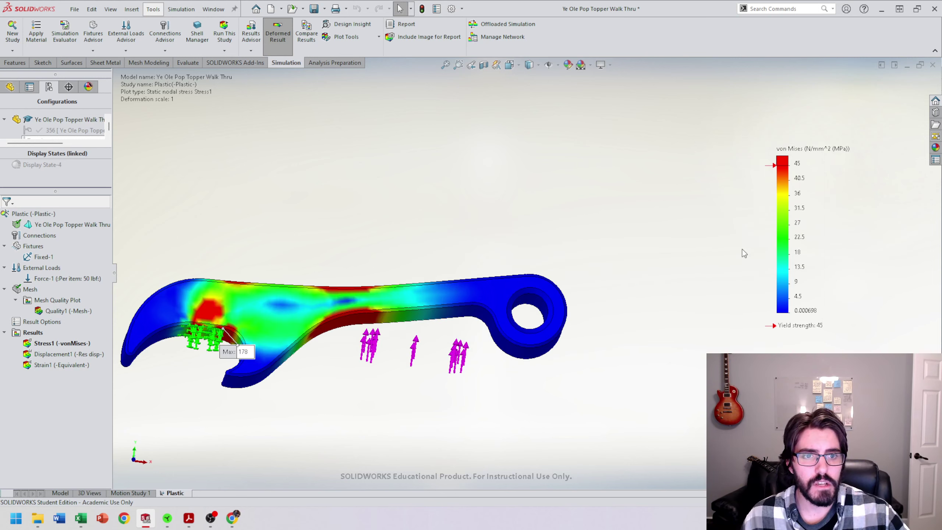
{"action": "scroll", "coordinate": [466, 280], "scroll_direction": "up", "scroll_amount": 1}
{"action": "scroll", "coordinate": [408, 326], "scroll_direction": "up", "scroll_amount": 2}
{"action": "scroll", "coordinate": [362, 349], "scroll_direction": "down", "scroll_amount": 2}
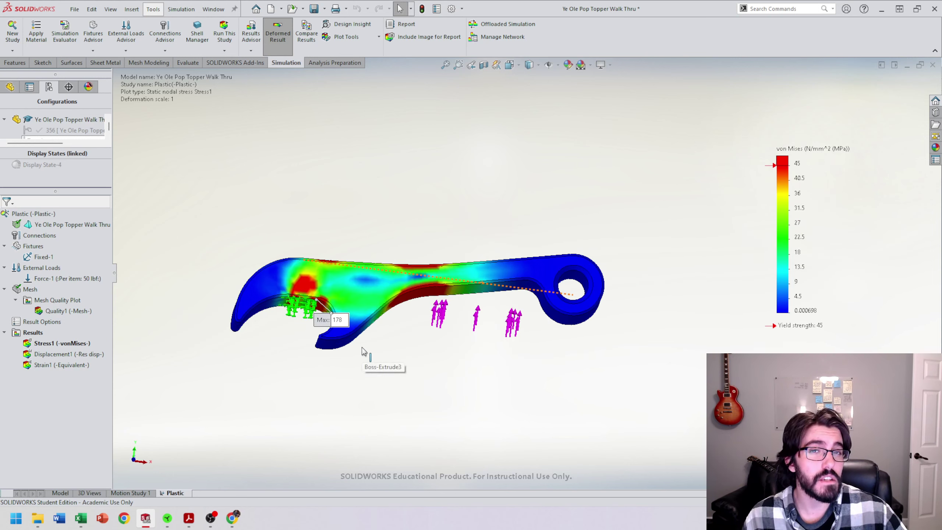